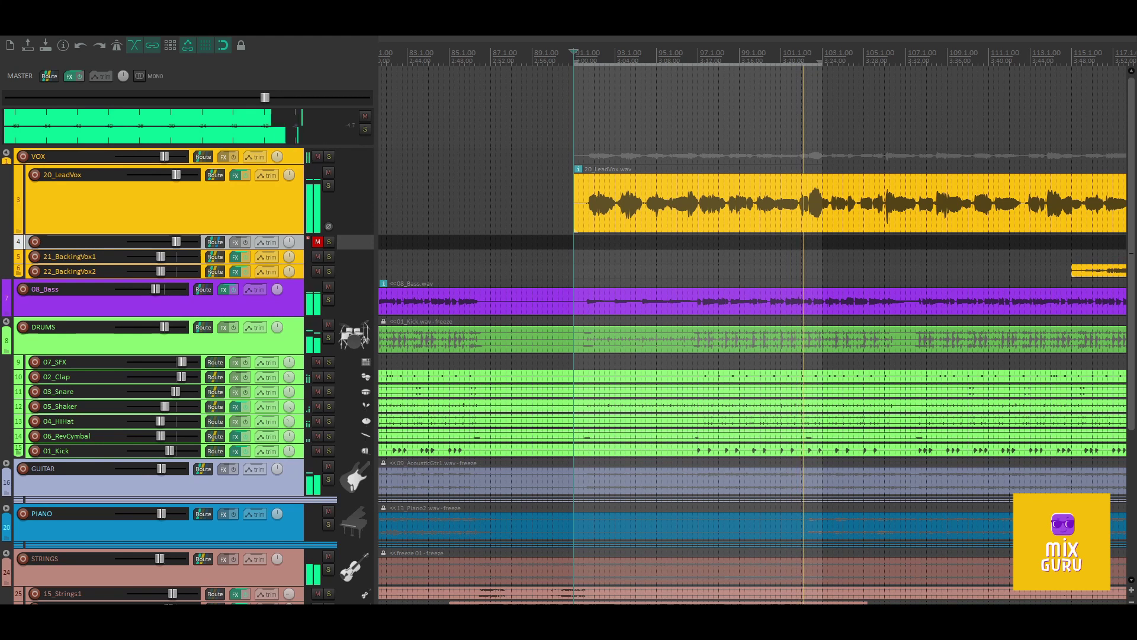
Step: Stop playback of the full mix and solo the 20_LeadVox track
key(space)
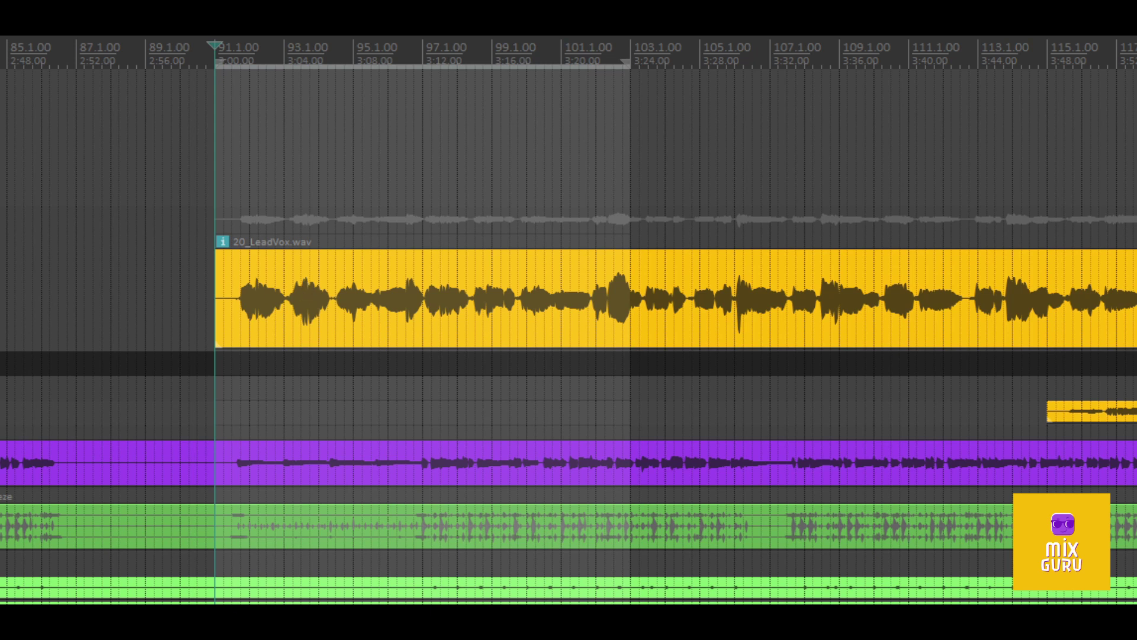
key(F6)
key(space)
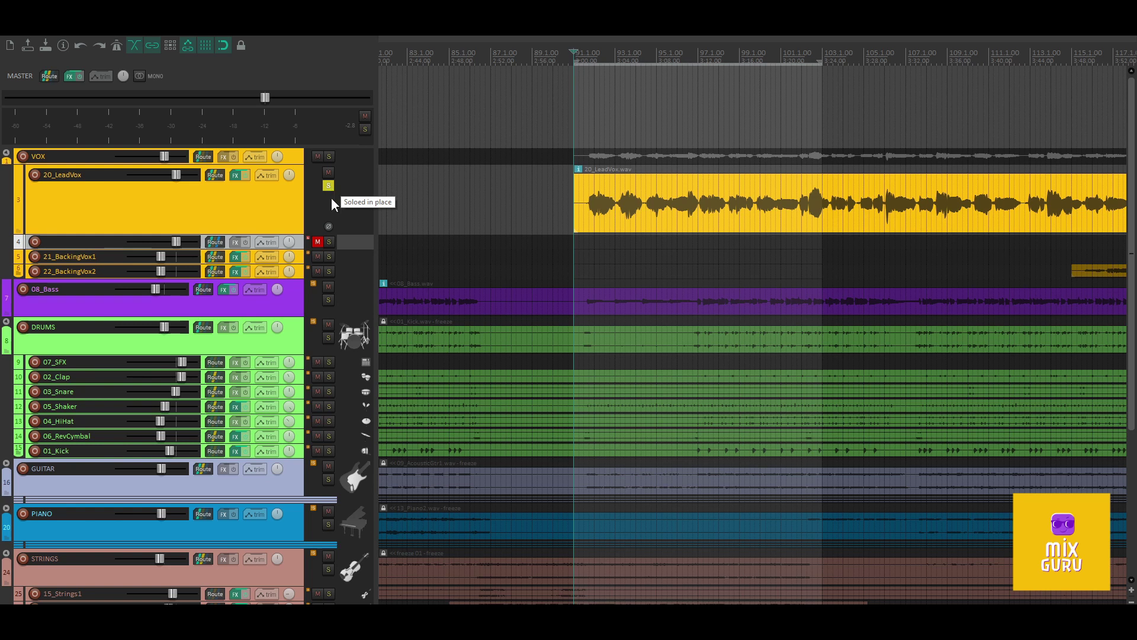
scroll(270, 395, down, 5)
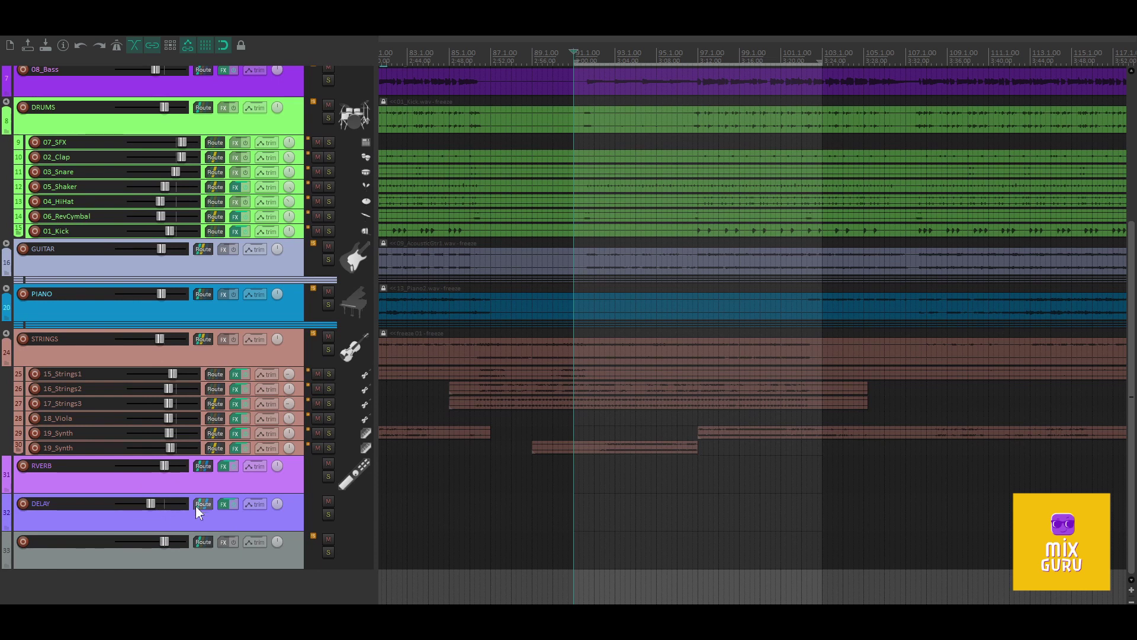
scroll(213, 496, up, 5)
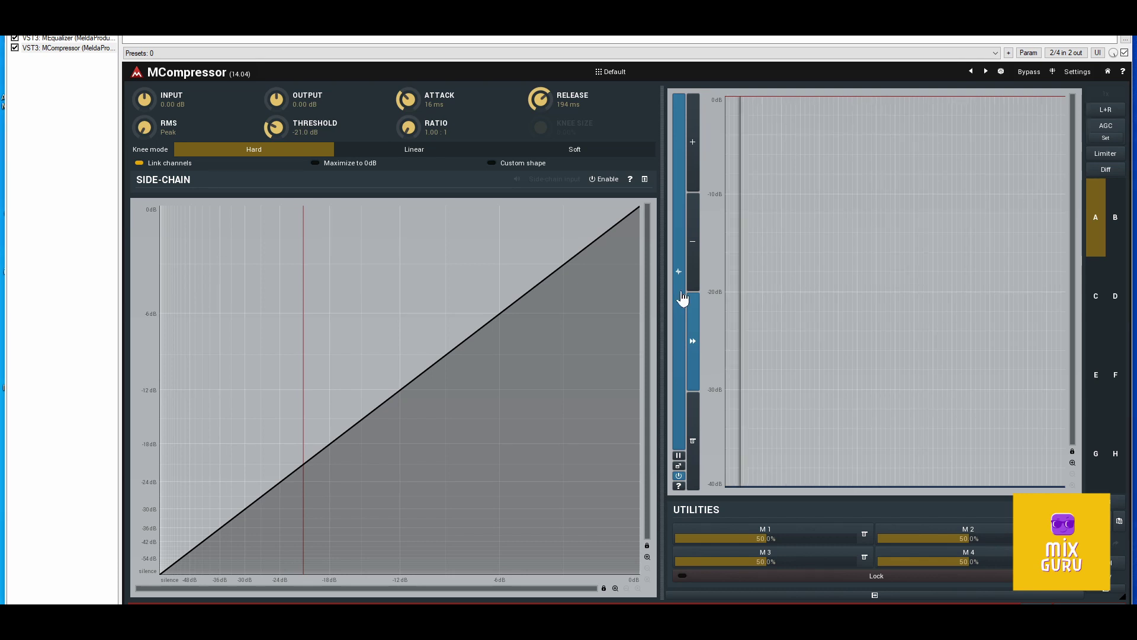
Step: Switch the compressor's time graph to level meters and audition the soloed lead vocal through it
click(681, 299)
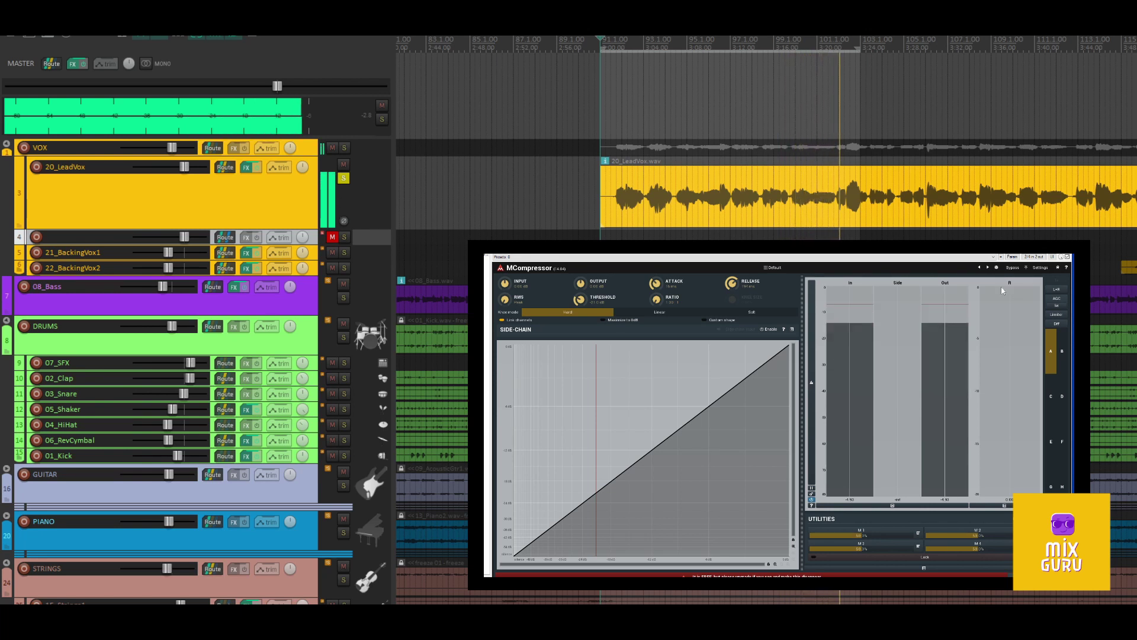
key(space)
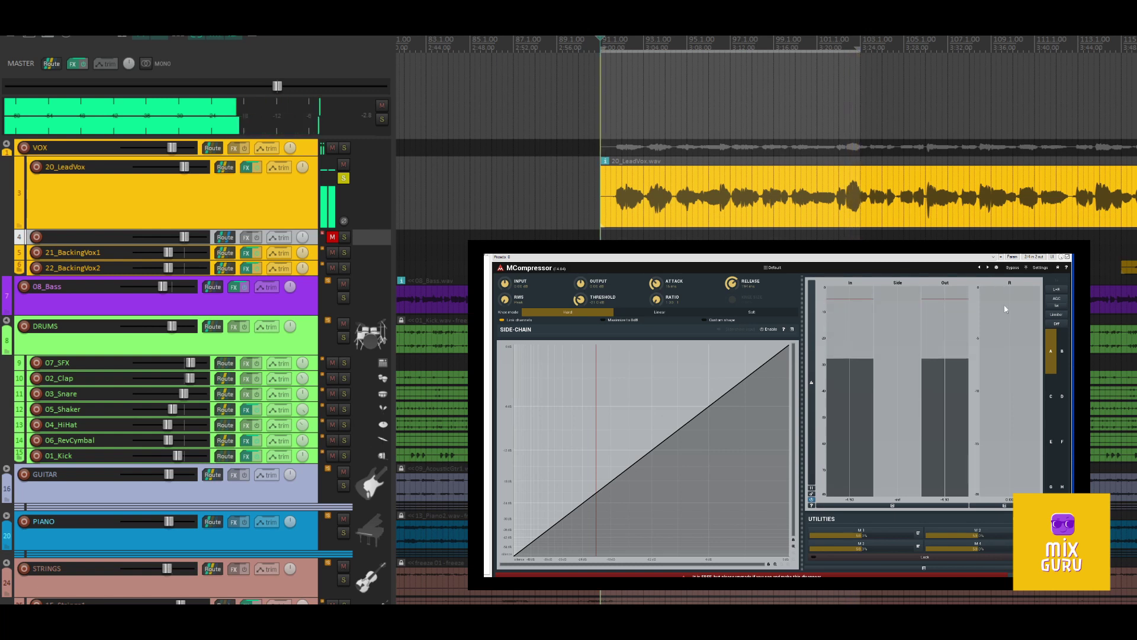
key(space)
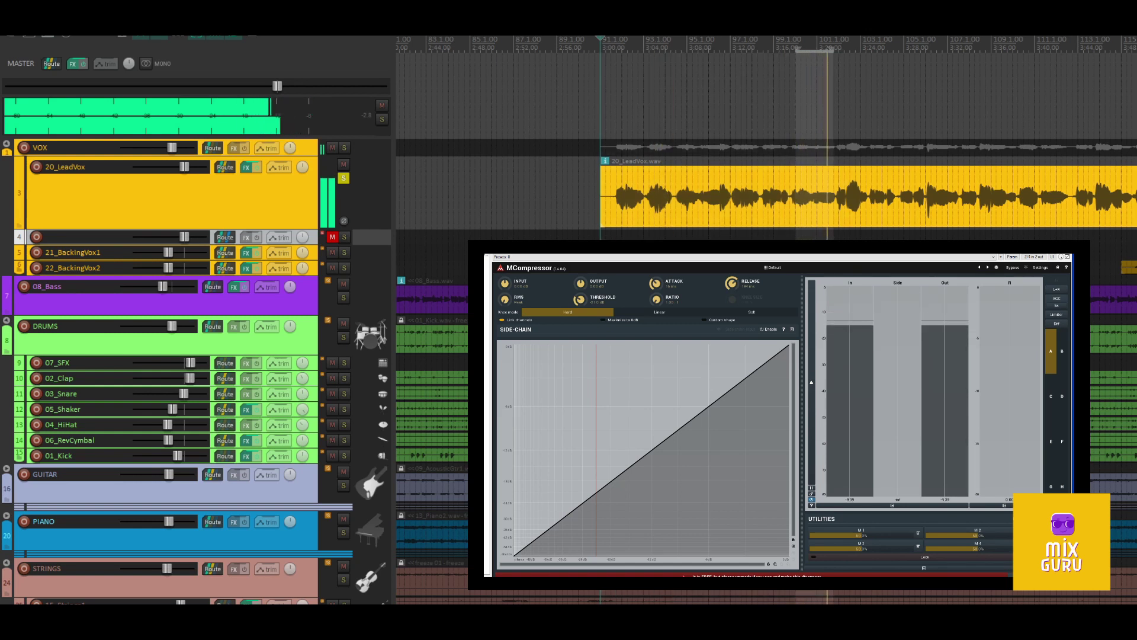
Step: Narrow the playback loop to the short sustained vocal passage around bar 101
drag(798, 50, 817, 50)
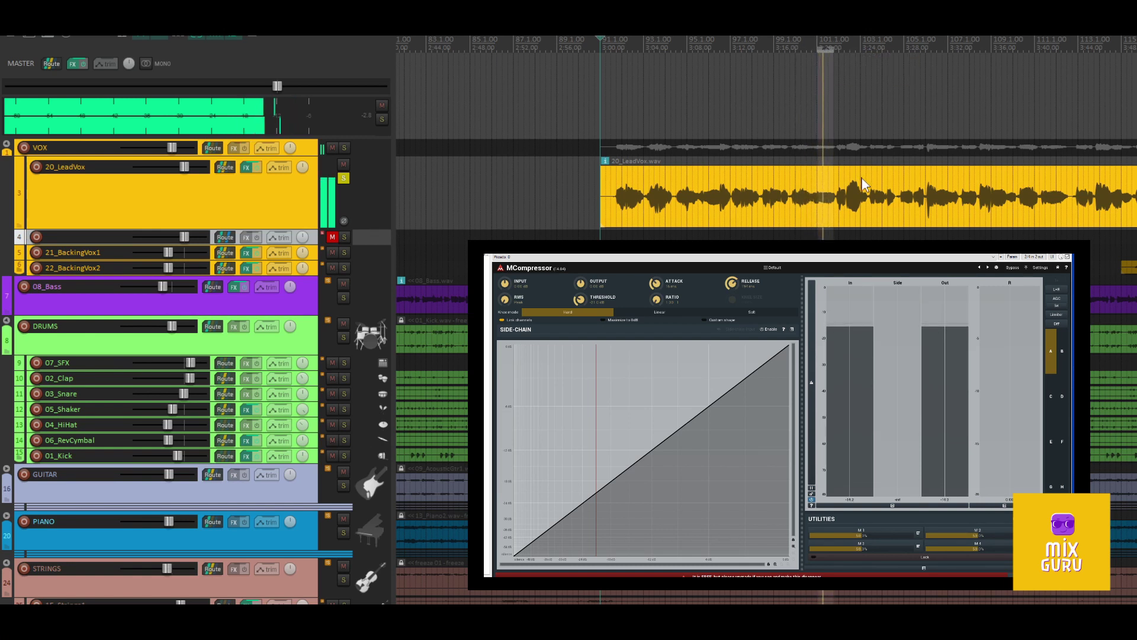
scroll(851, 203, up, 3)
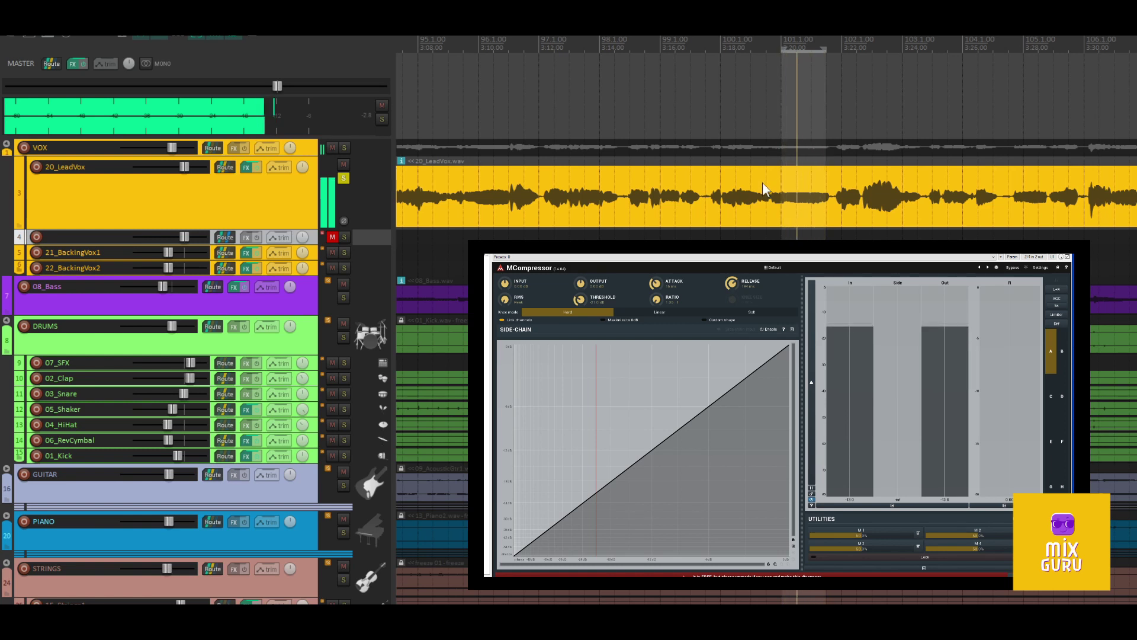
scroll(762, 182, down, 3)
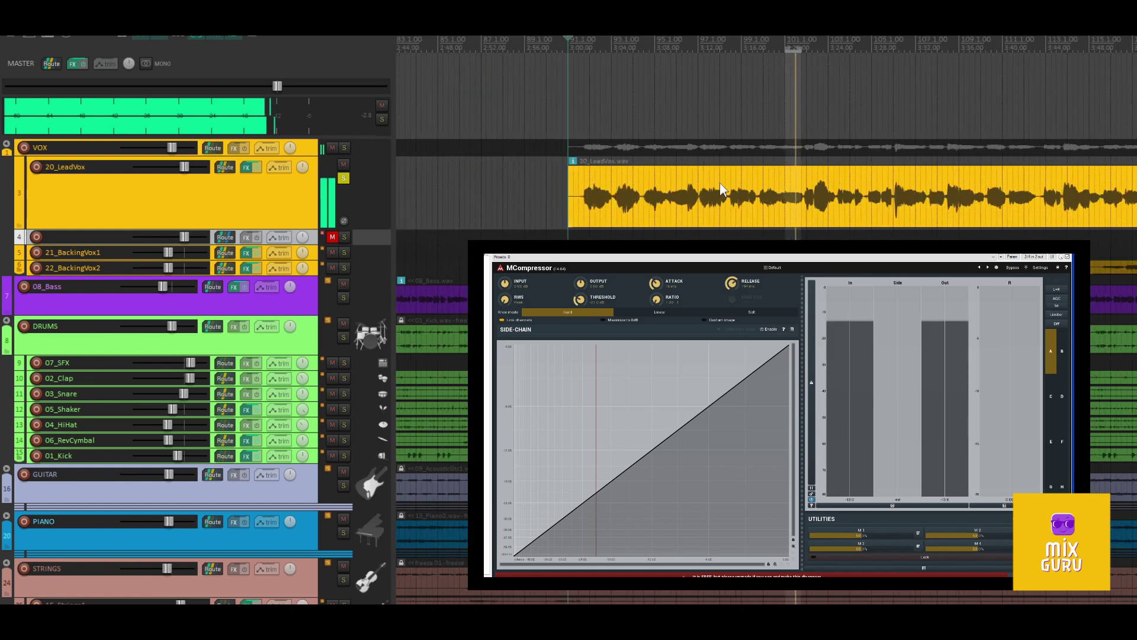
Step: Extend the playback loop to bars 91–103 and set the compressor's threshold to -12 dB
drag(568, 52, 834, 65)
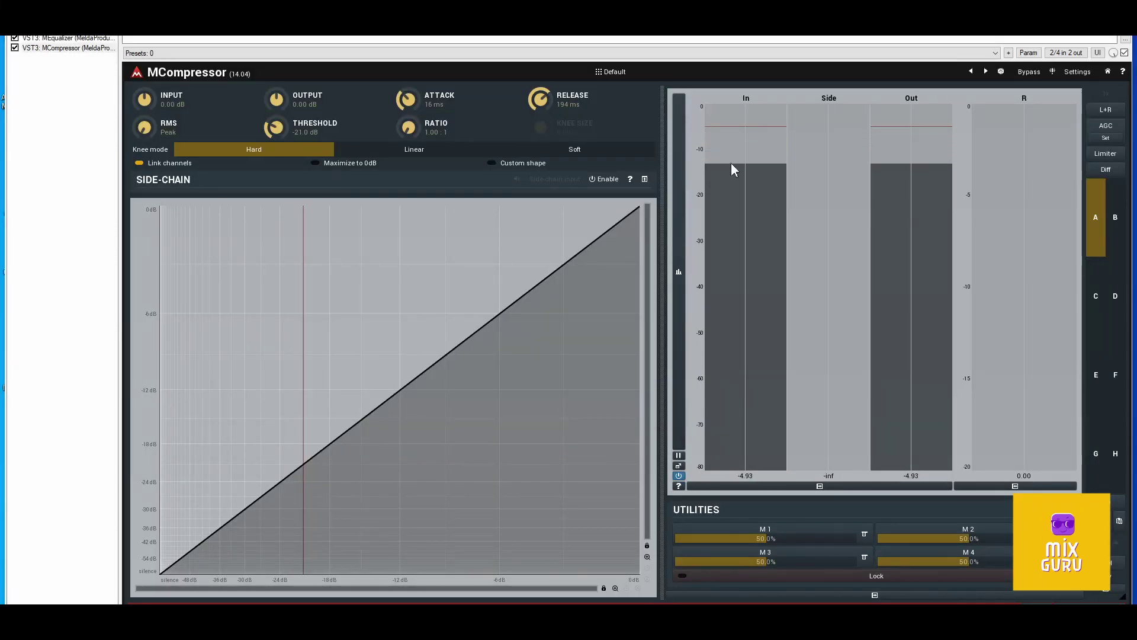
drag(275, 130, 275, 67)
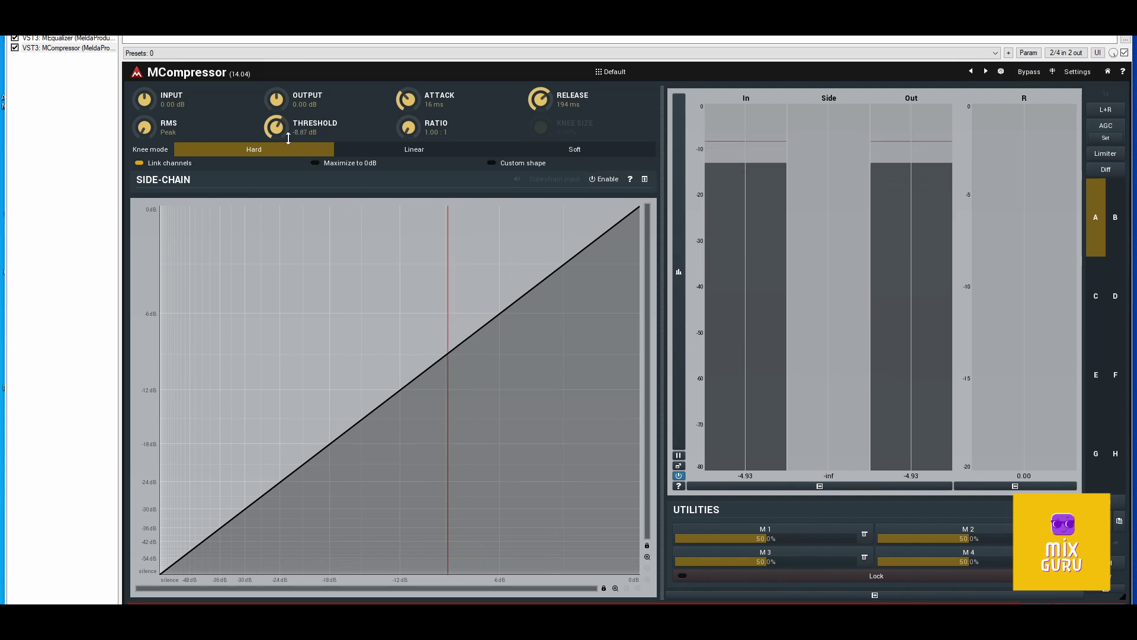
double_click(297, 141)
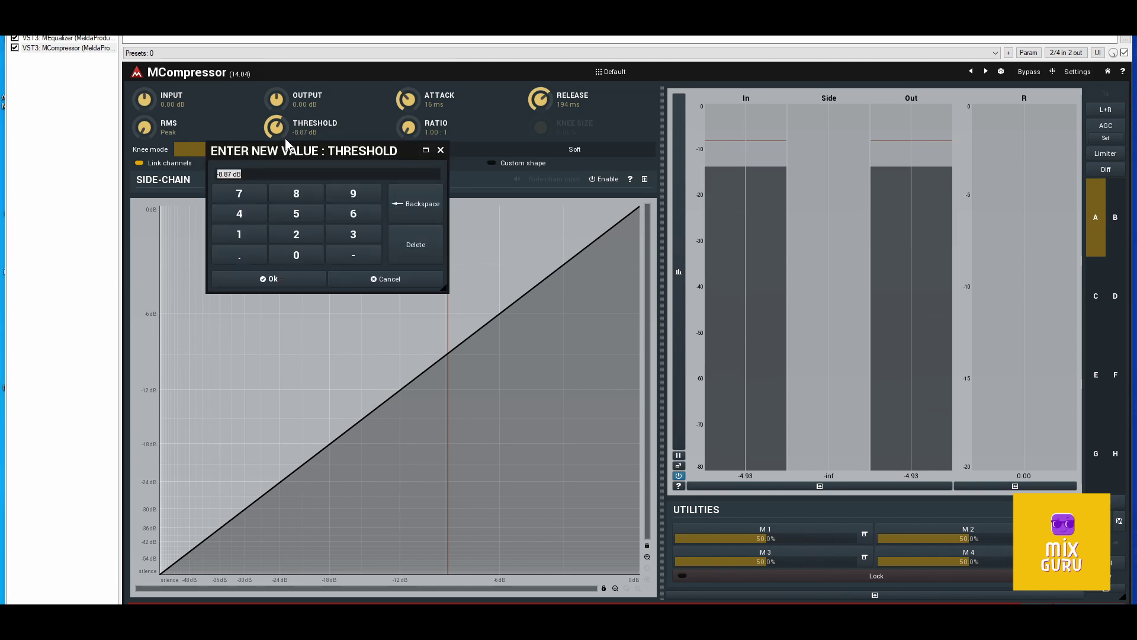
text(-12)
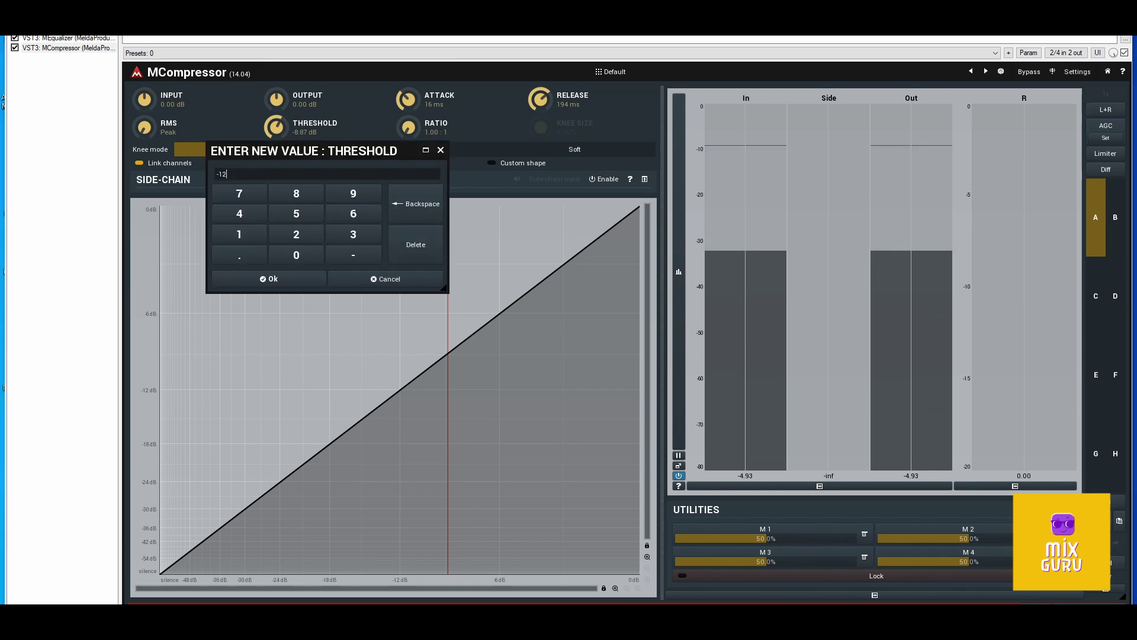
key(Return)
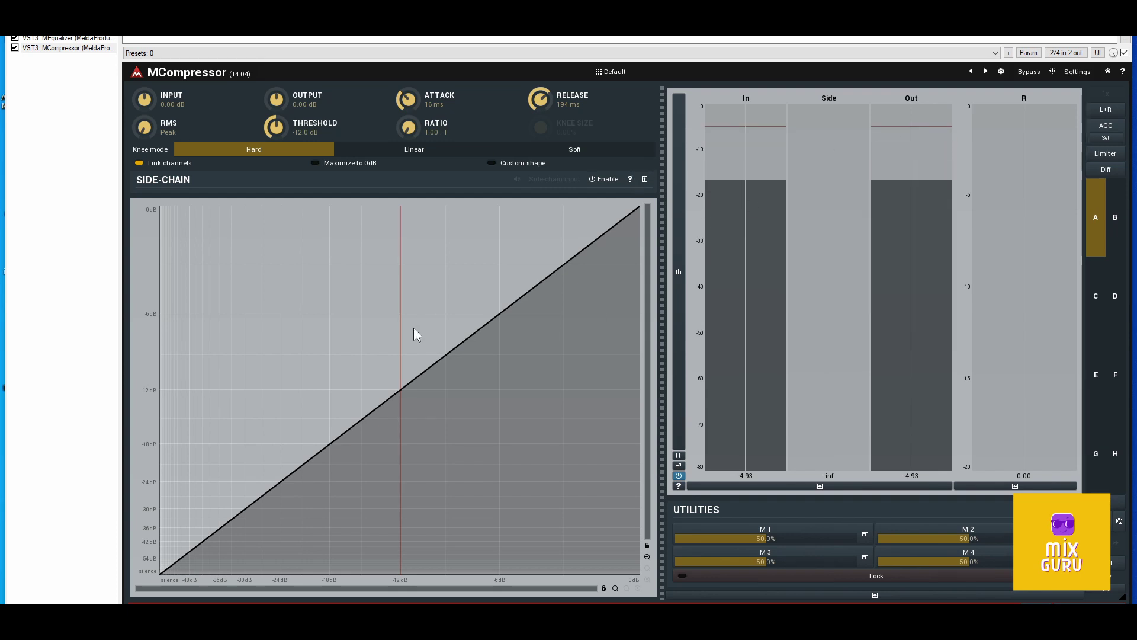
Step: Raise the compression ratio and loop only the loud vocal peak between bars 102 and 103
drag(407, 128, 408, 113)
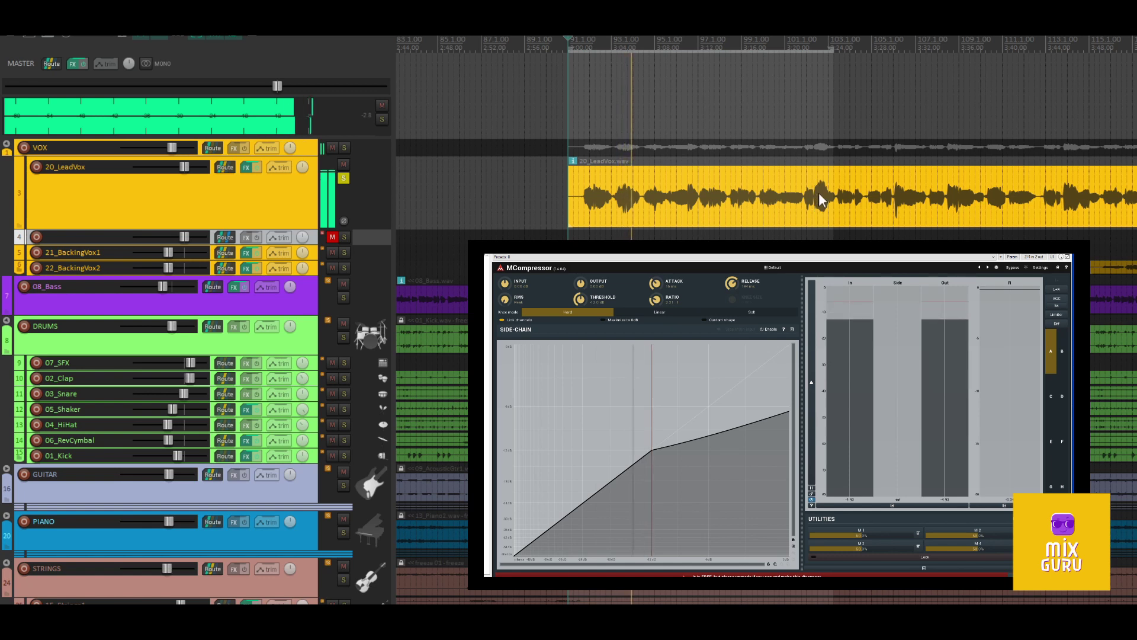
drag(568, 46, 806, 73)
scroll(671, 535, up, 3)
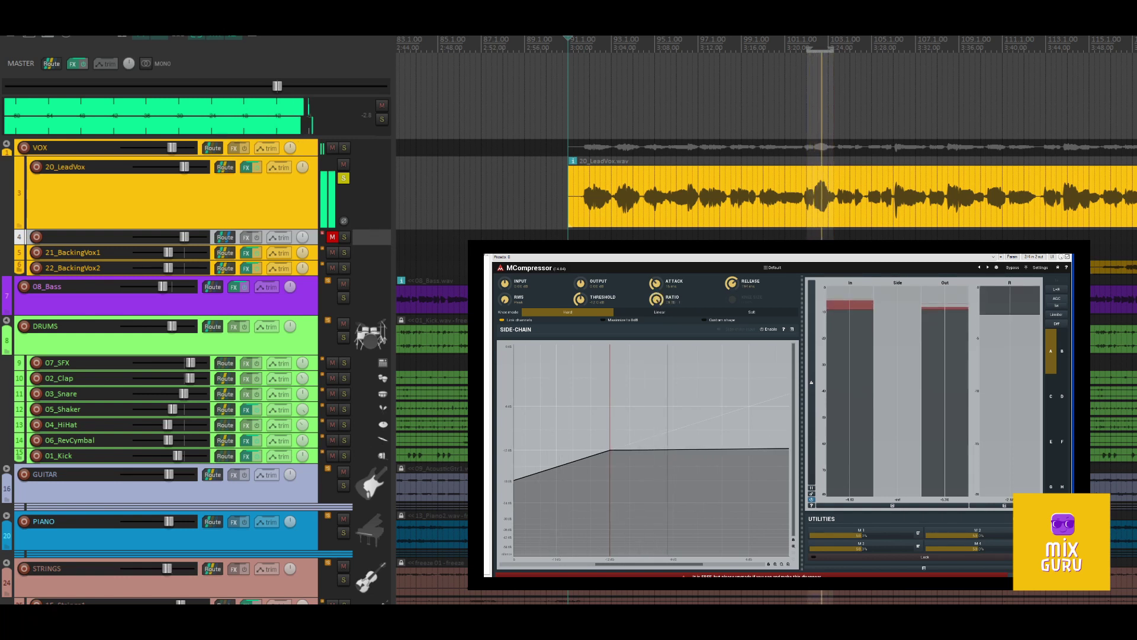
Step: Set the compressor's ratio to 4:1 and its threshold to -12.7 dB
double_click(672, 303)
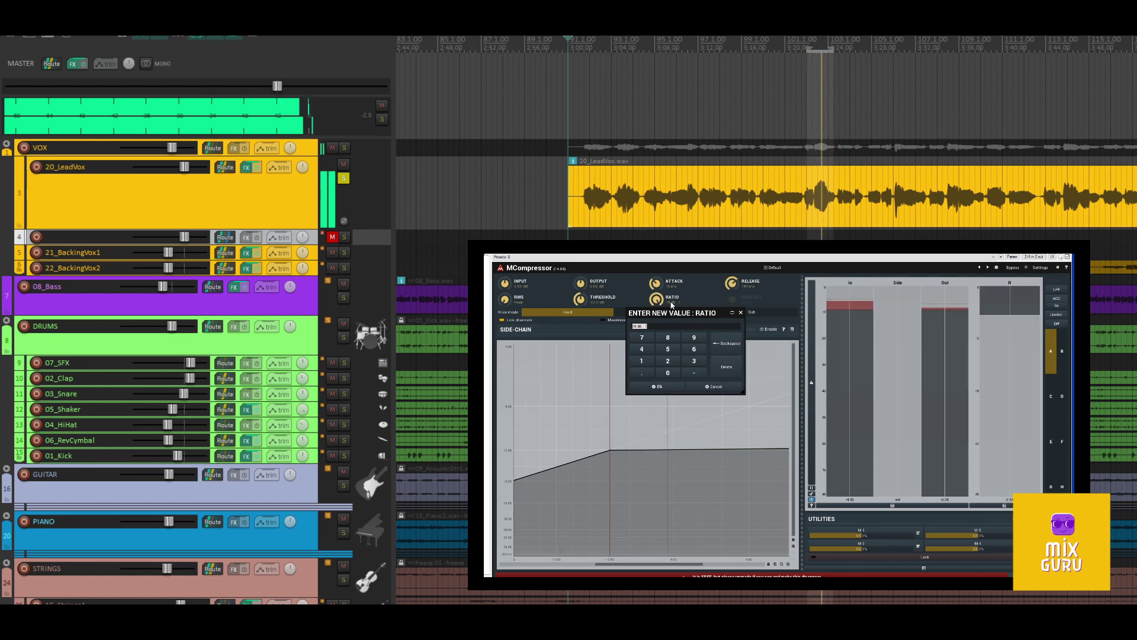
text(4)
click(651, 388)
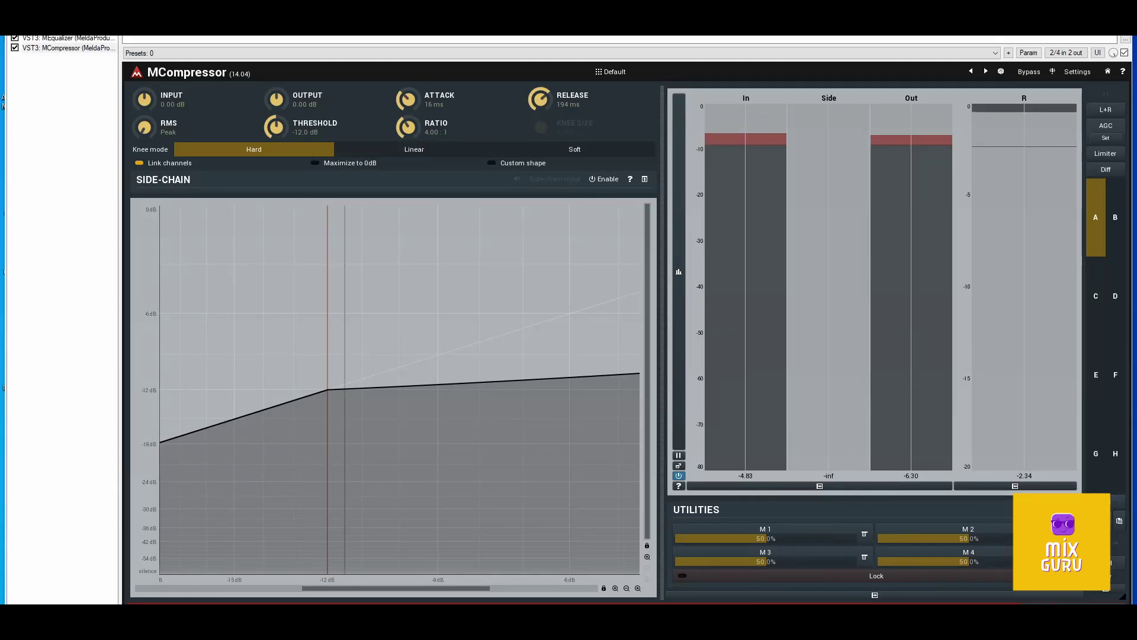
drag(277, 127, 277, 130)
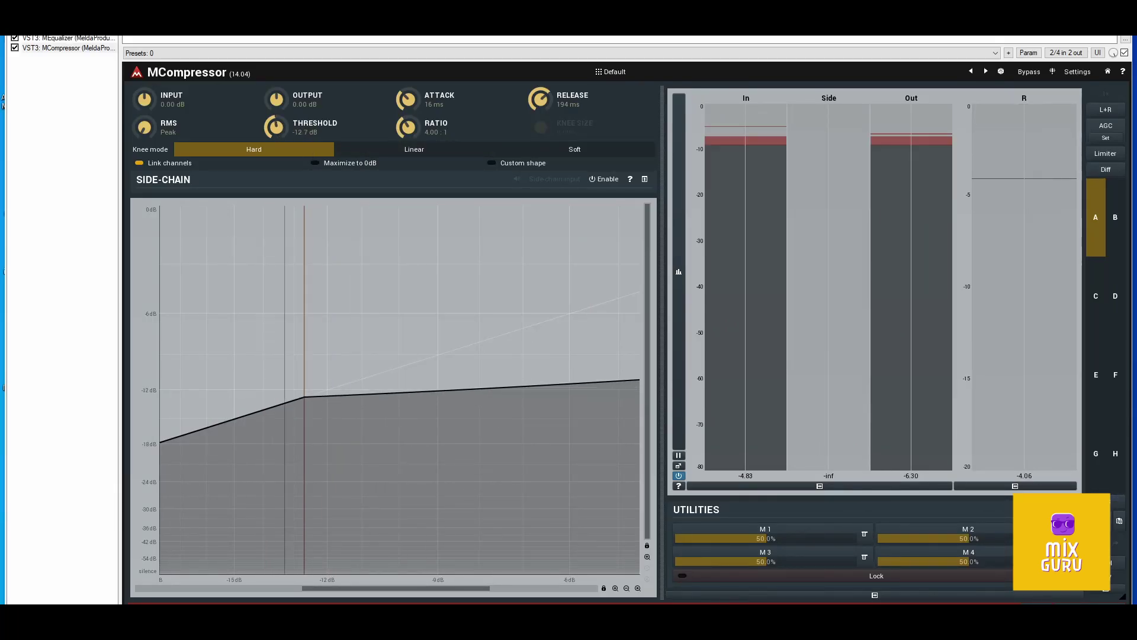
Step: Set the compression ratio to 2:1 and reset the transfer curve display to its full range
double_click(433, 134)
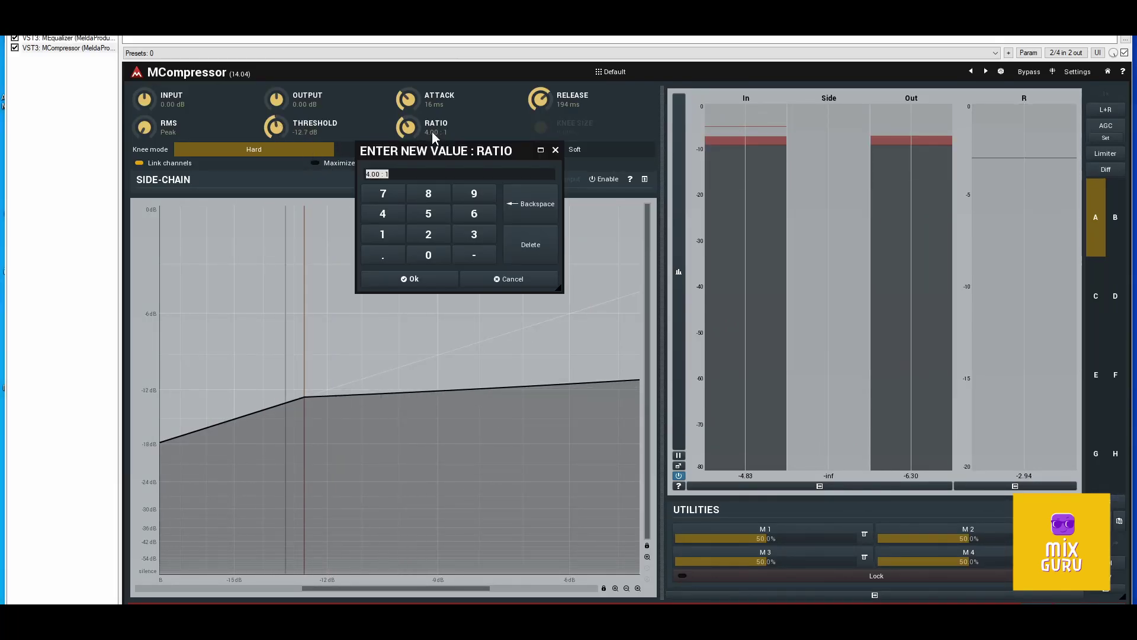
click(431, 241)
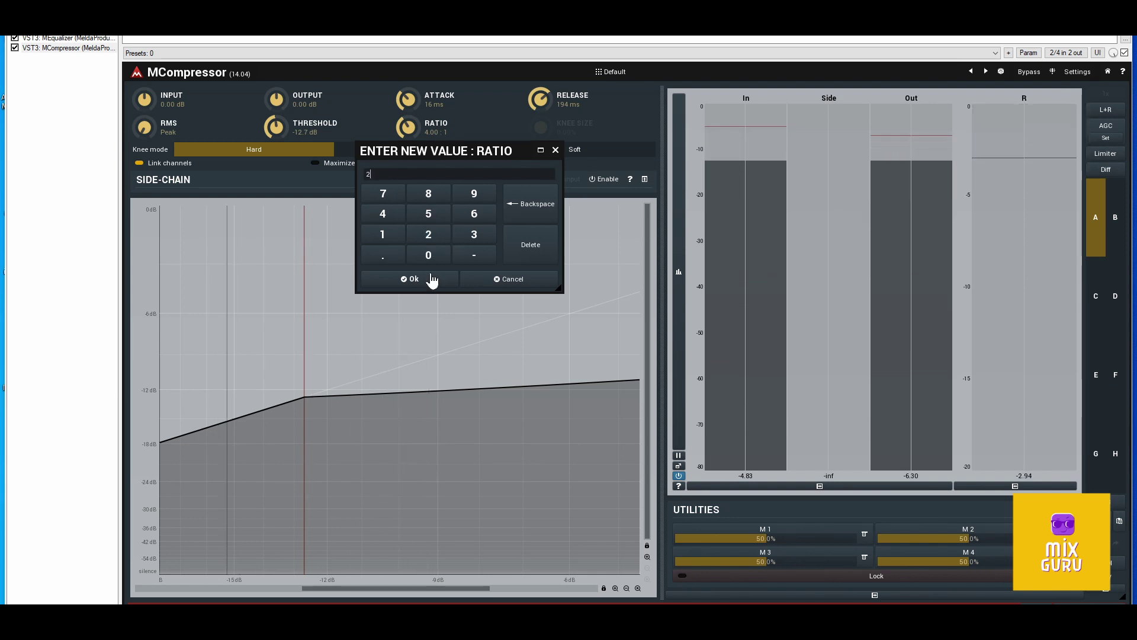
click(428, 276)
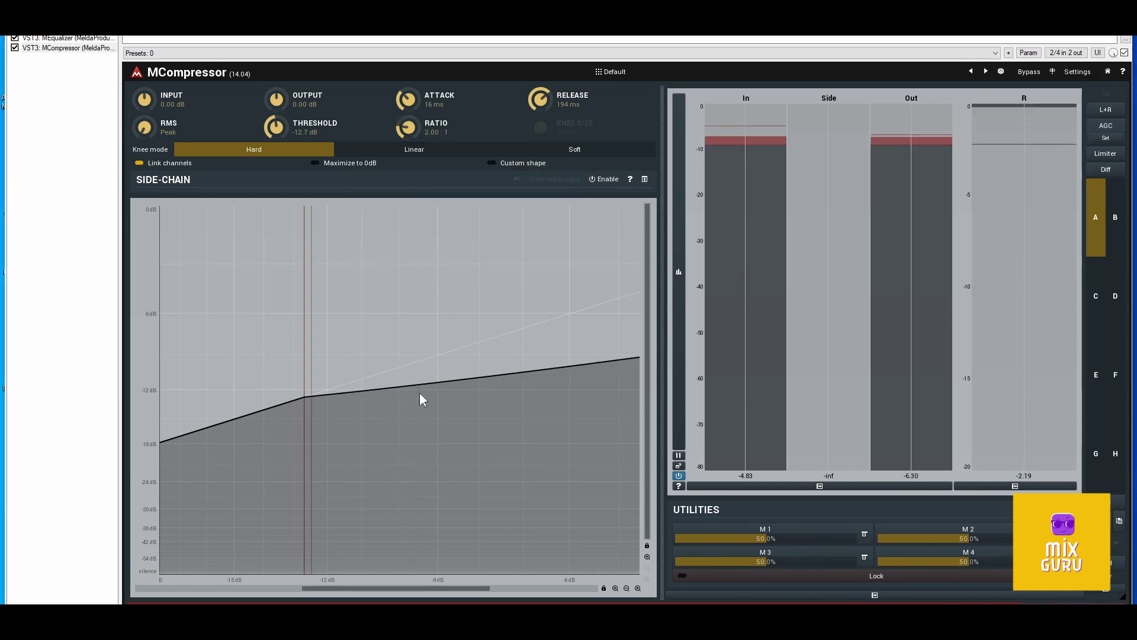
click(615, 590)
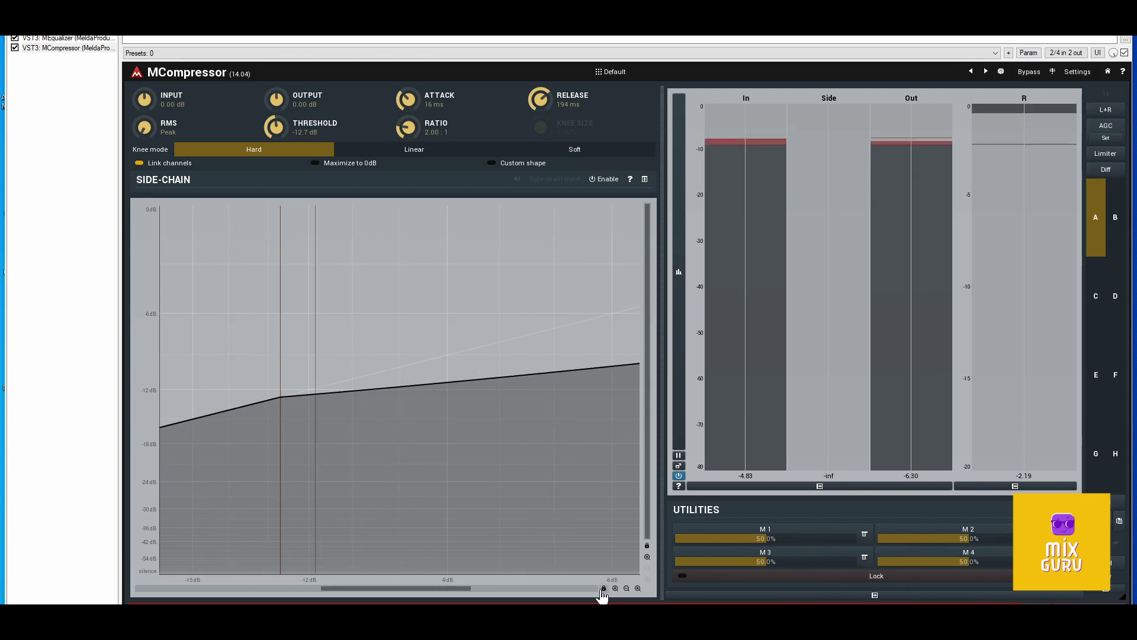
click(638, 588)
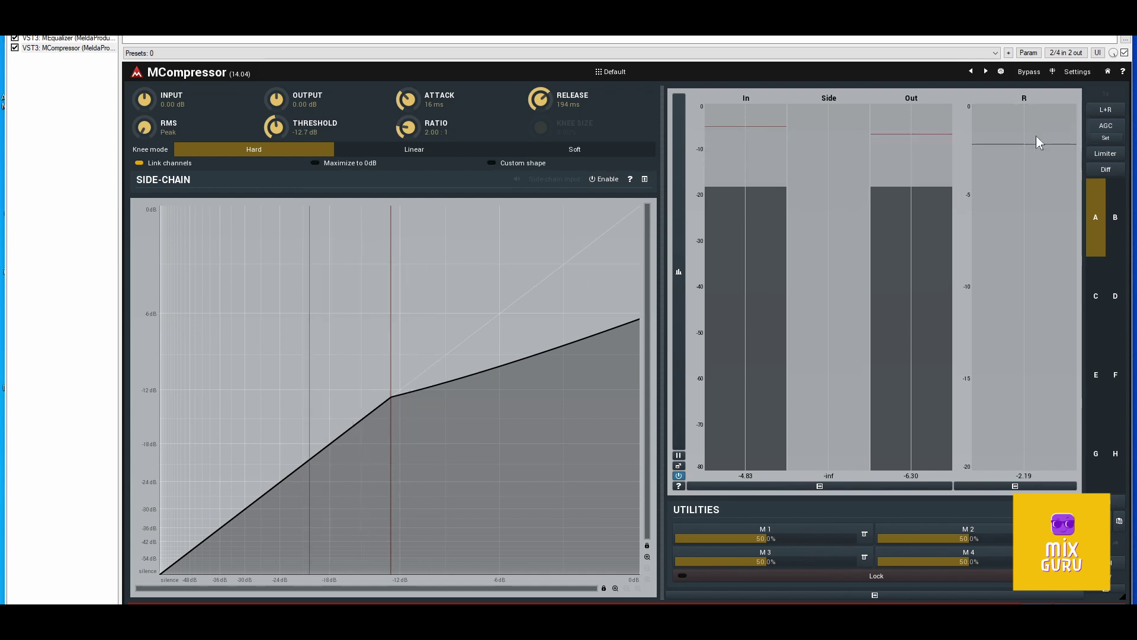
Step: Switch the meters to the time graph and colour its input waveform light red (FF8080)
click(681, 295)
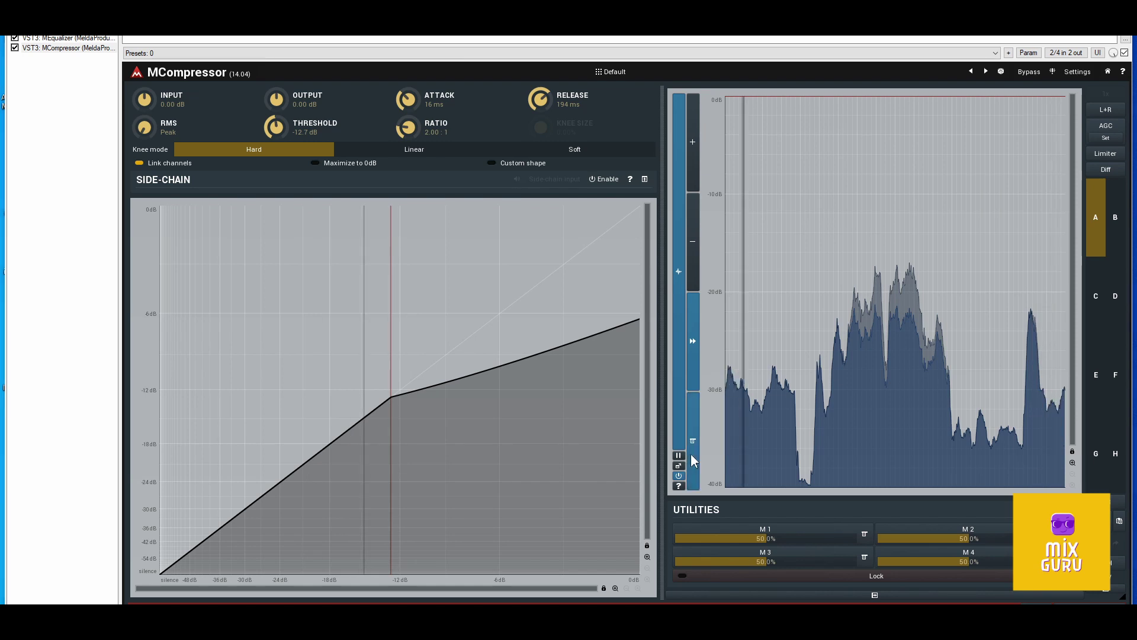
click(680, 466)
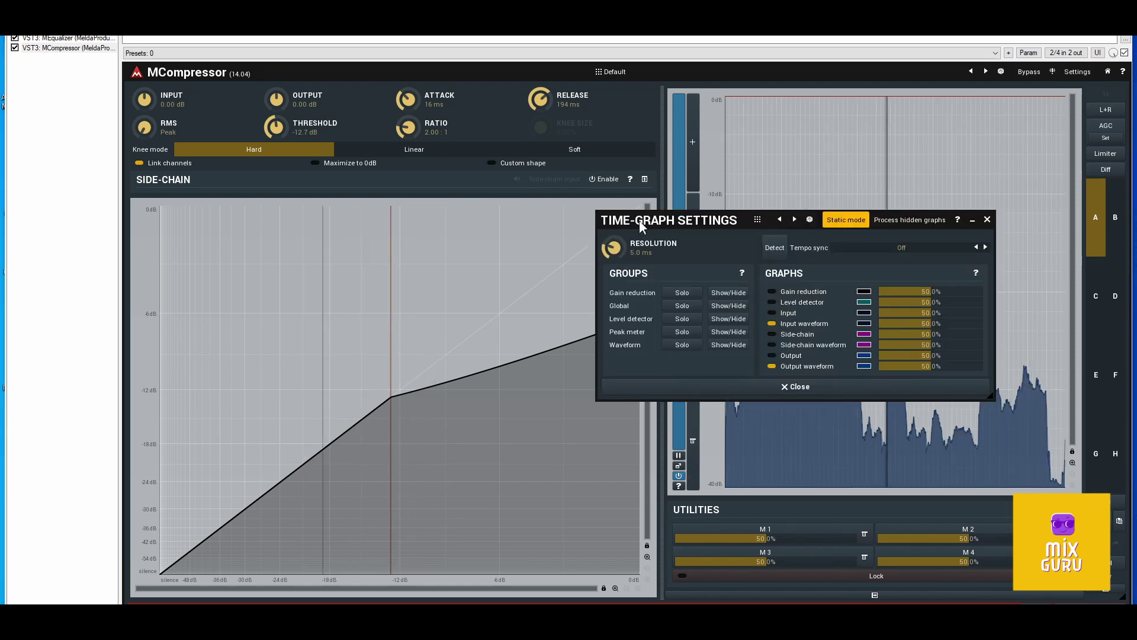
drag(704, 223, 323, 234)
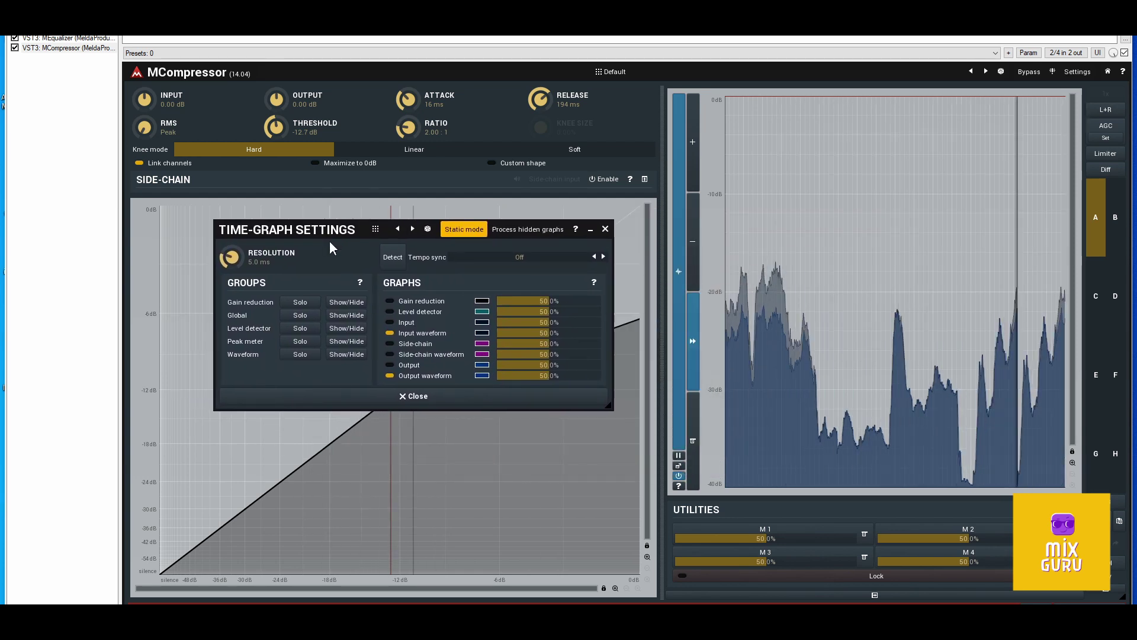
click(480, 323)
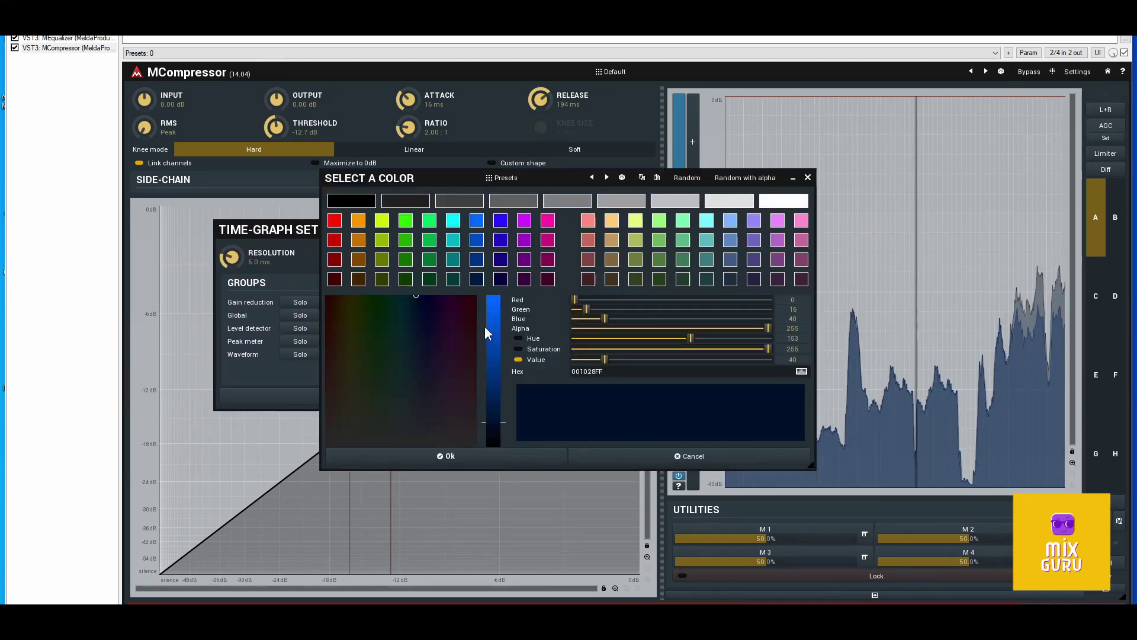
click(587, 223)
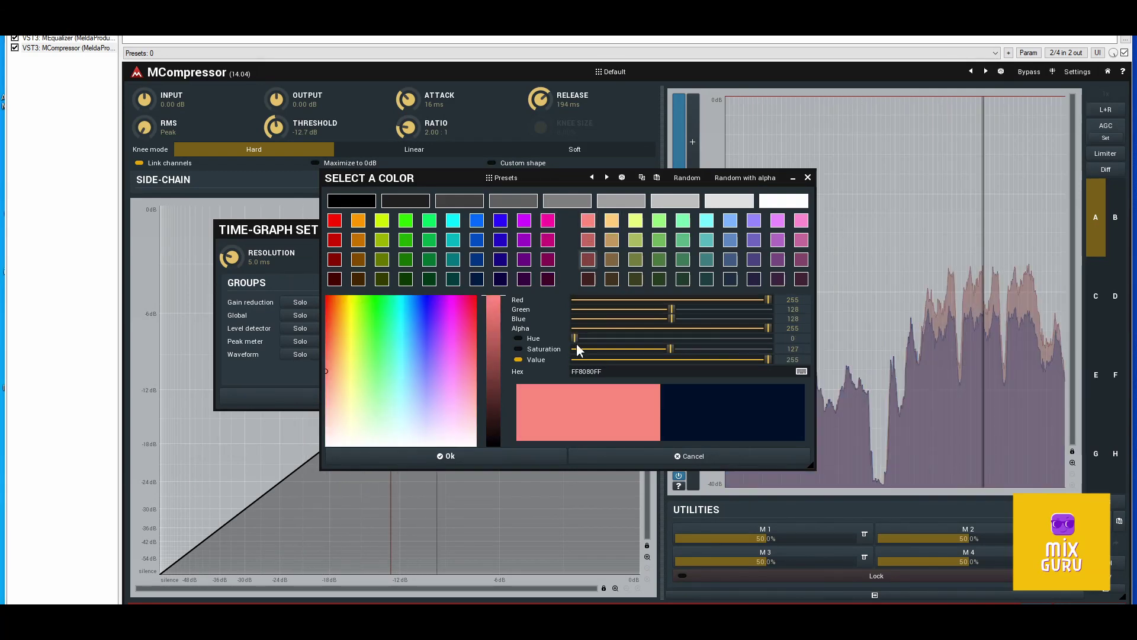
click(493, 462)
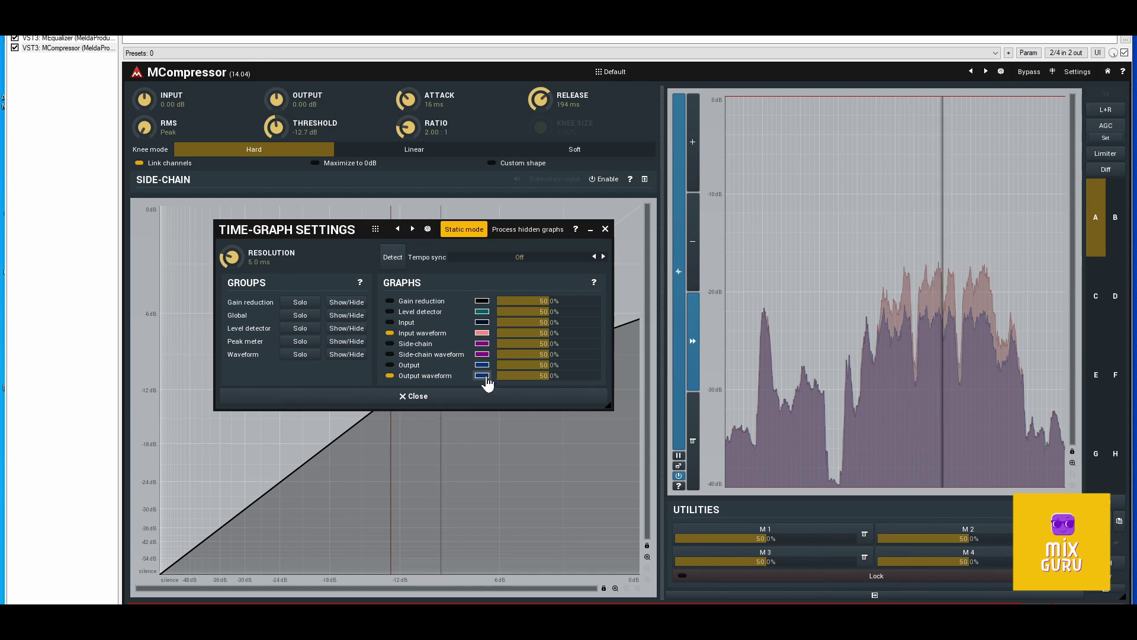
Step: Colour the time graph's output waveform dark indigo (0B003F) and close the graph settings
click(485, 377)
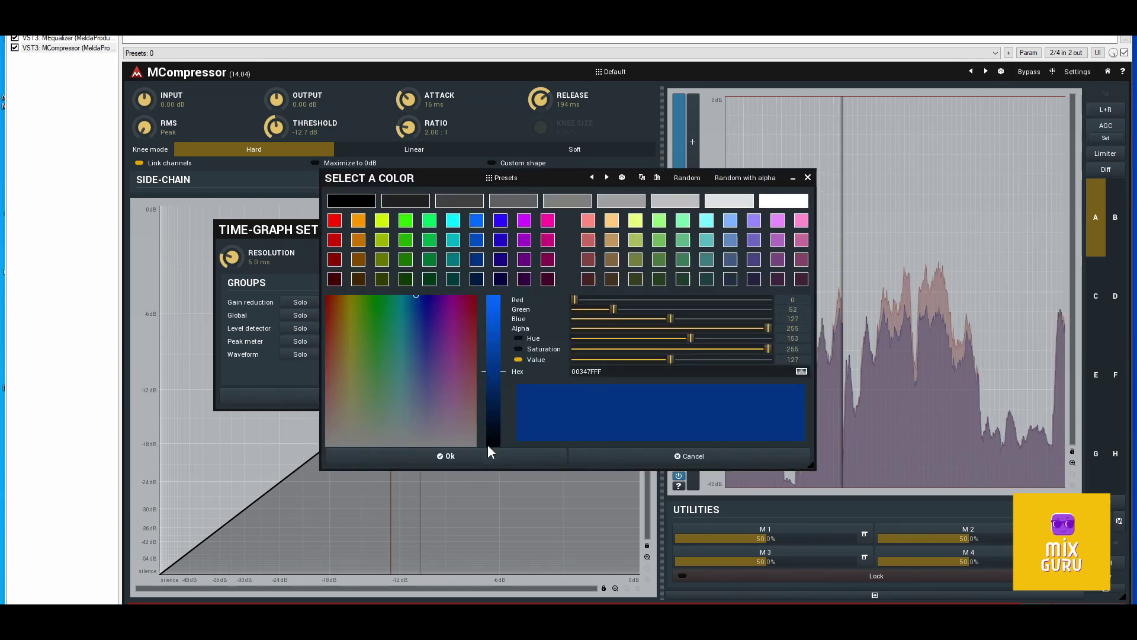
click(501, 278)
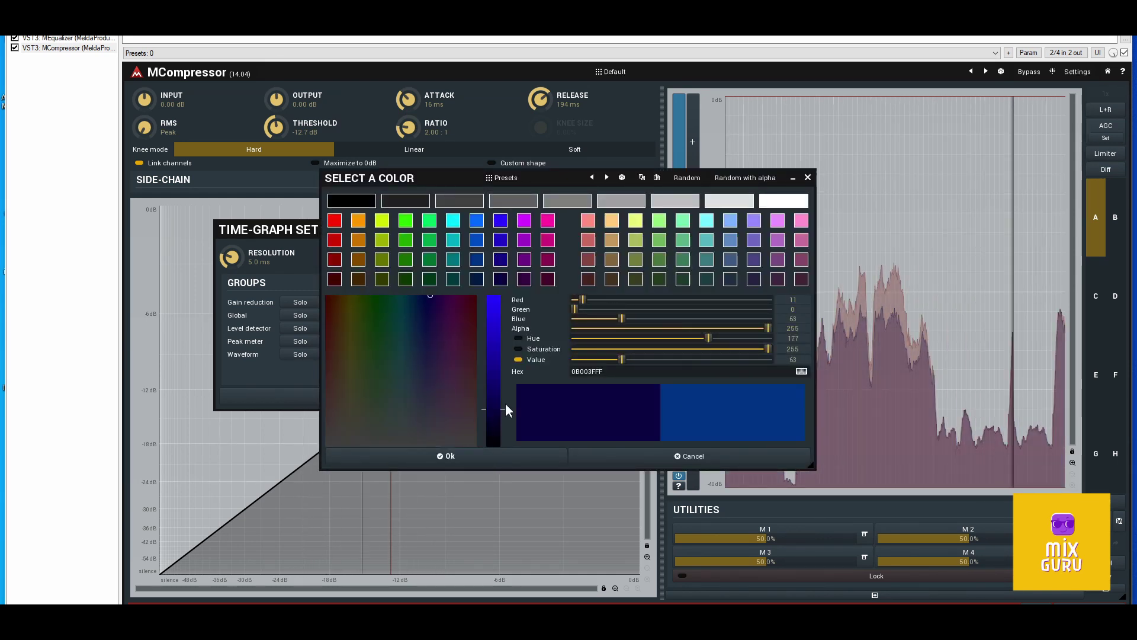
click(505, 457)
click(444, 394)
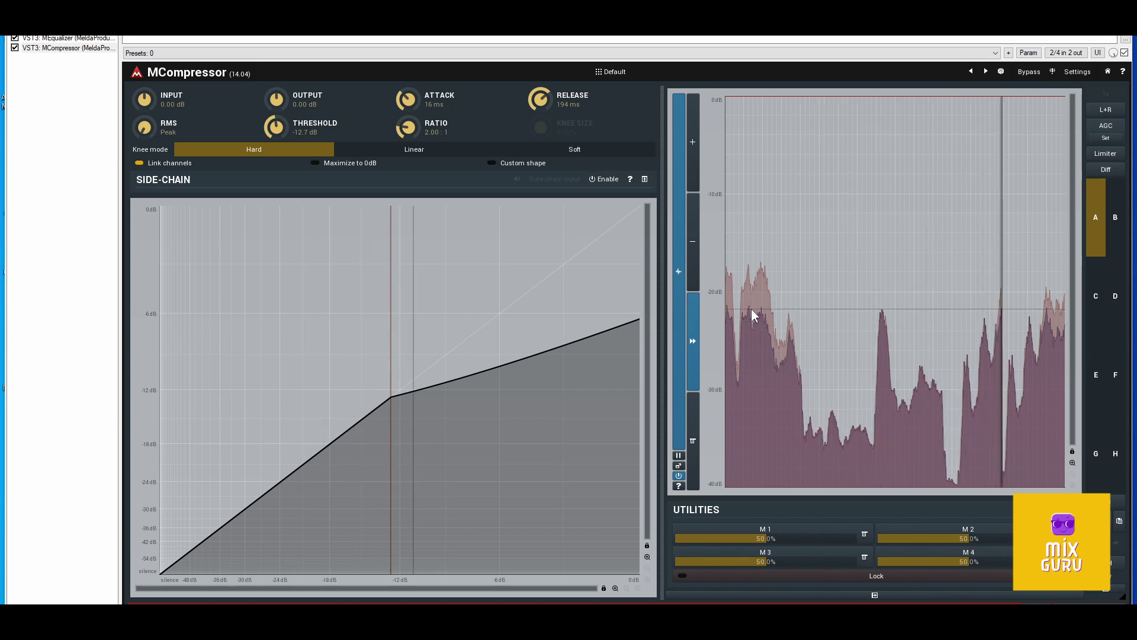
Step: Enable the gain reduction curve in the time graph settings
click(692, 441)
click(390, 303)
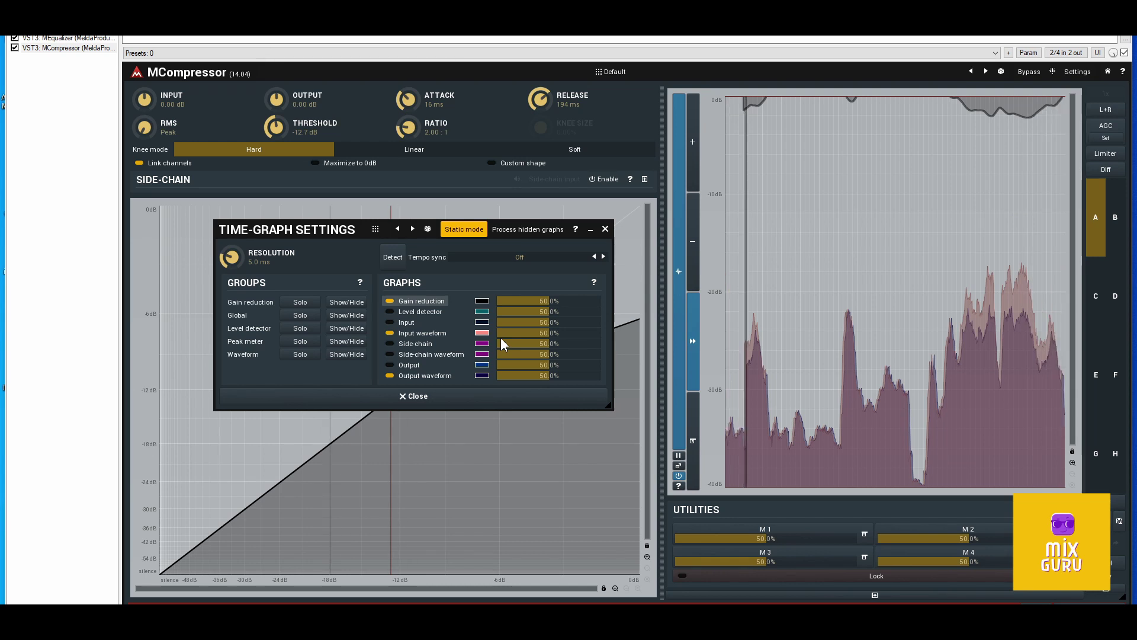
Step: Close the time graph settings and reduce the compressor's attack and release to 0 ms
click(604, 228)
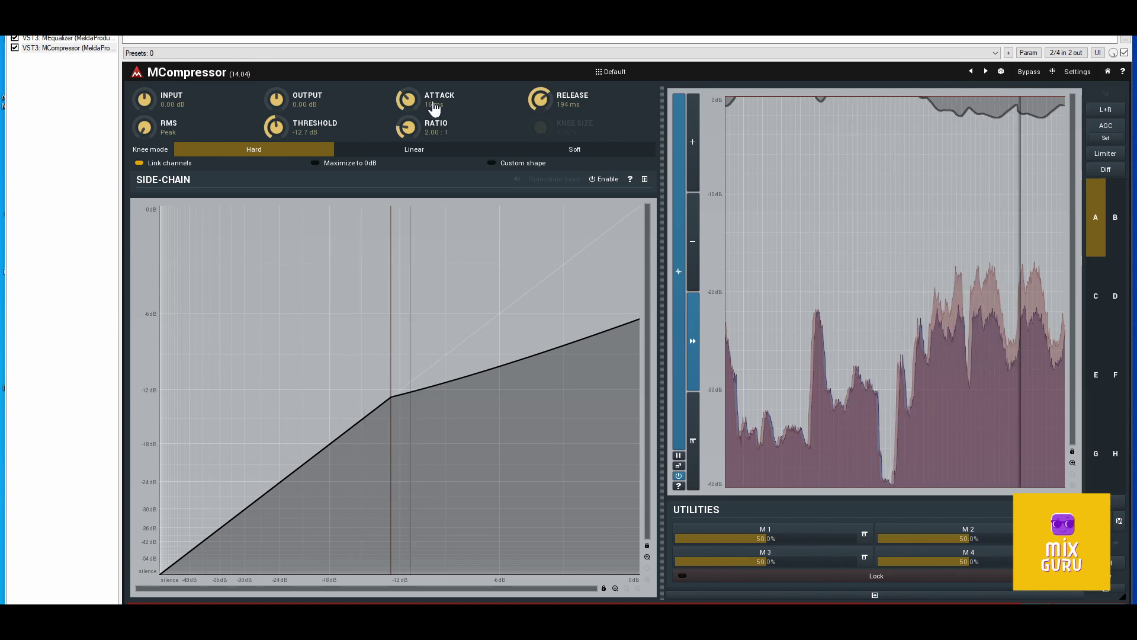
drag(435, 106, 454, 154)
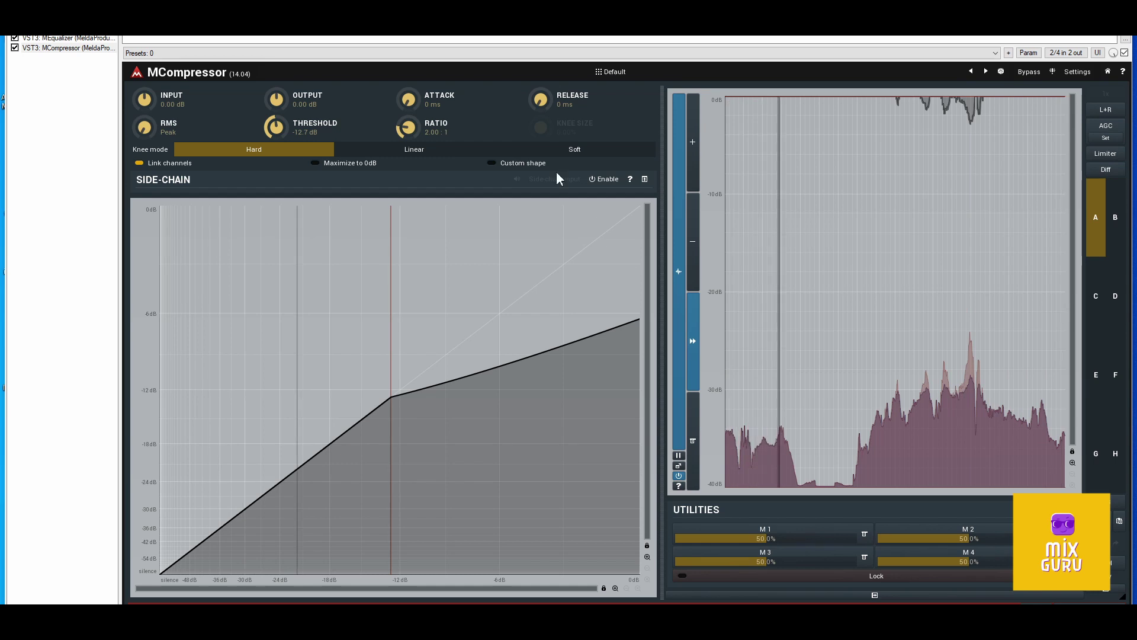
drag(541, 99, 540, 77)
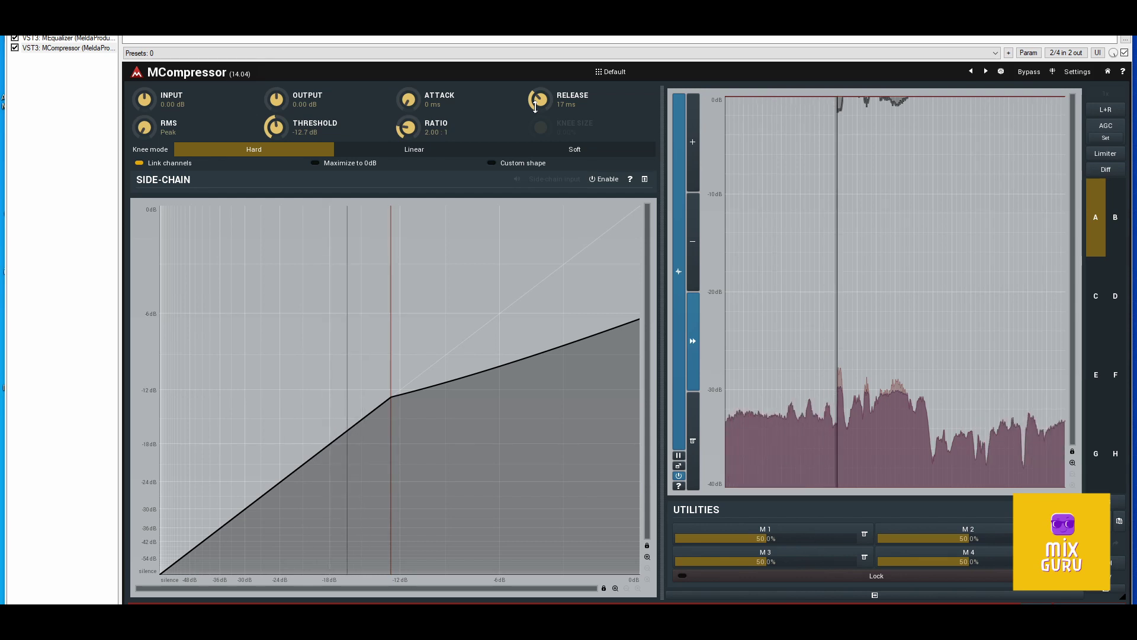
drag(535, 107, 536, 148)
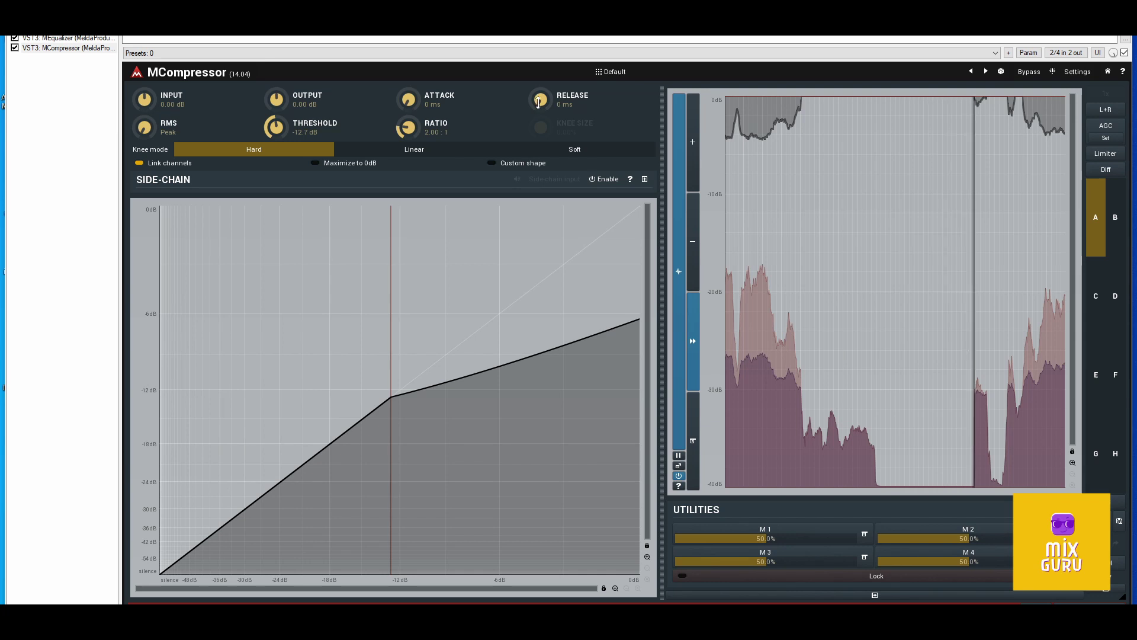
Step: Set the compression ratio to 3:1
click(426, 134)
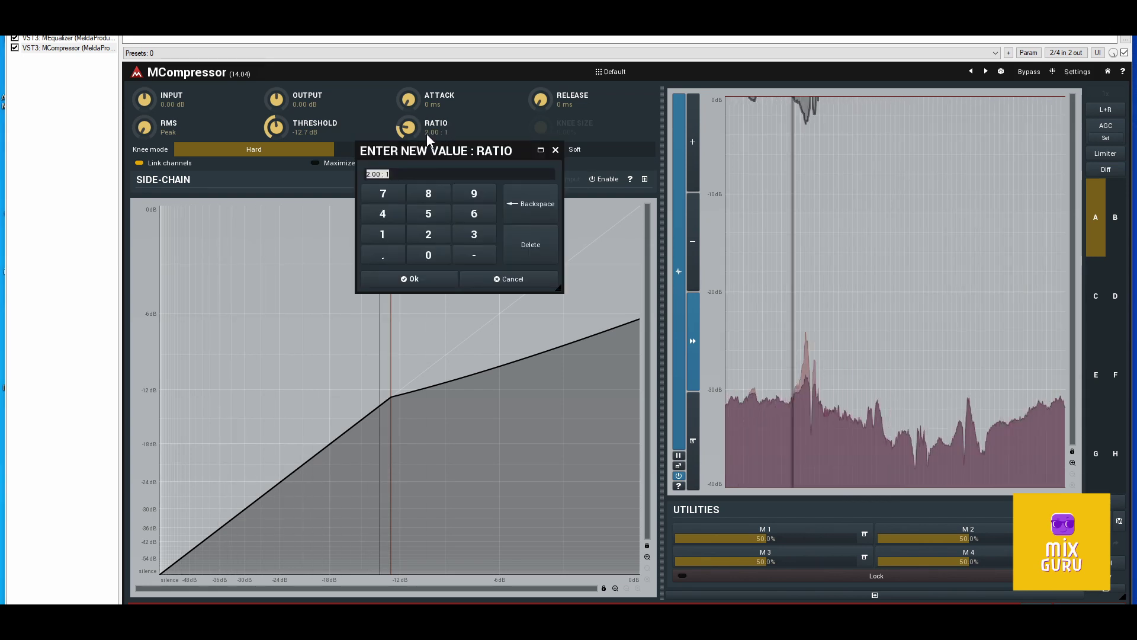
text(3)
click(424, 274)
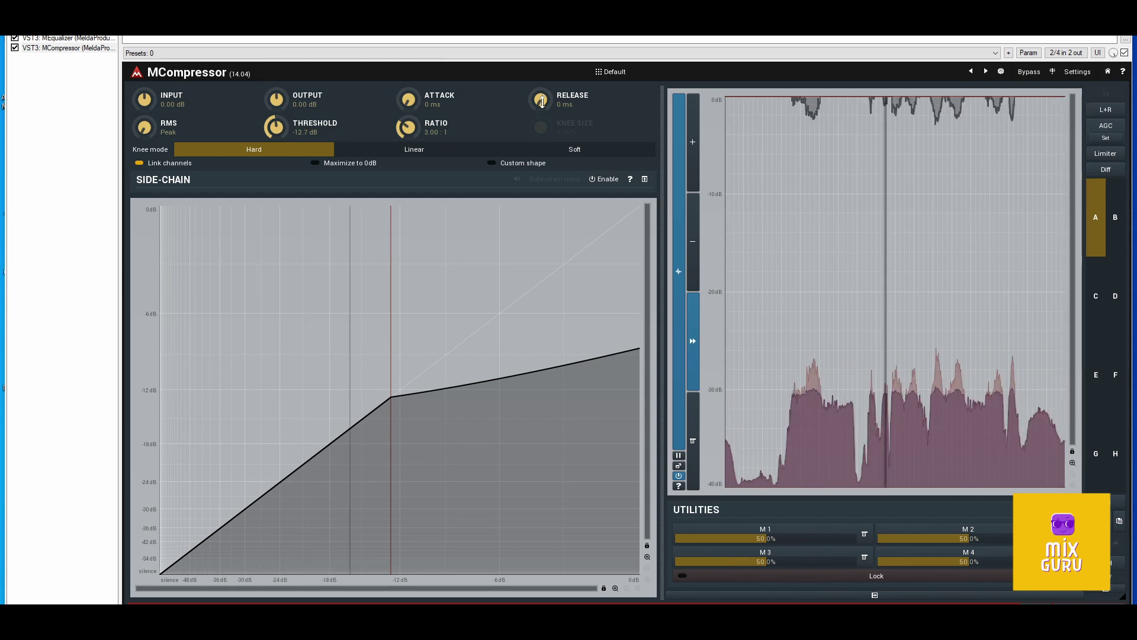
Step: Raise the release to about 168 ms and set the attack to about 14 ms
drag(542, 102, 542, 90)
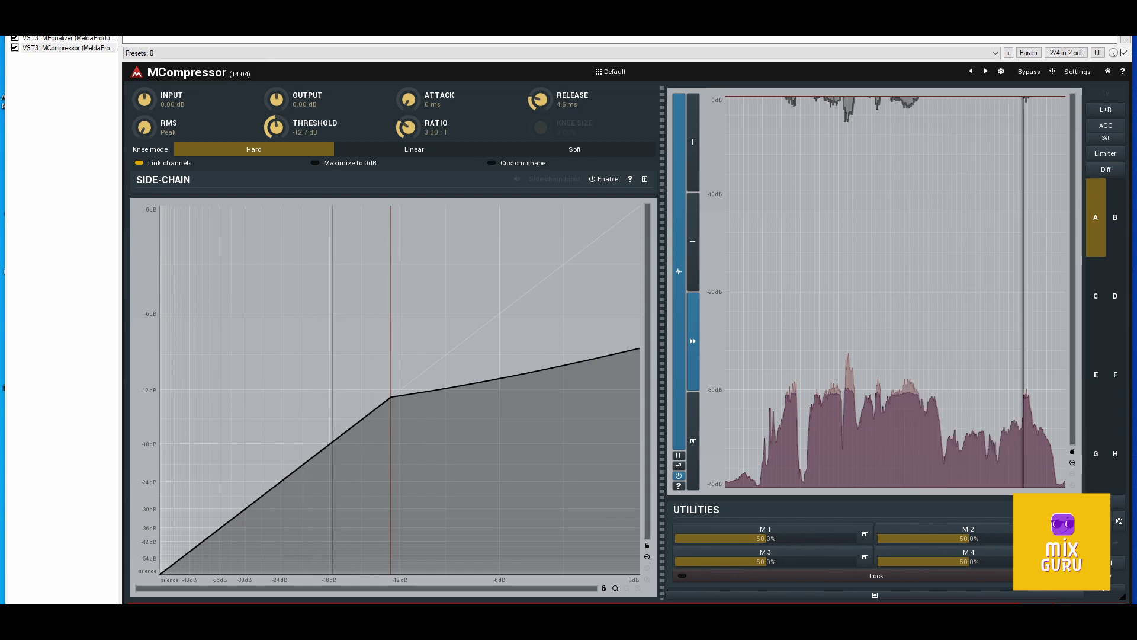
drag(542, 89, 542, 67)
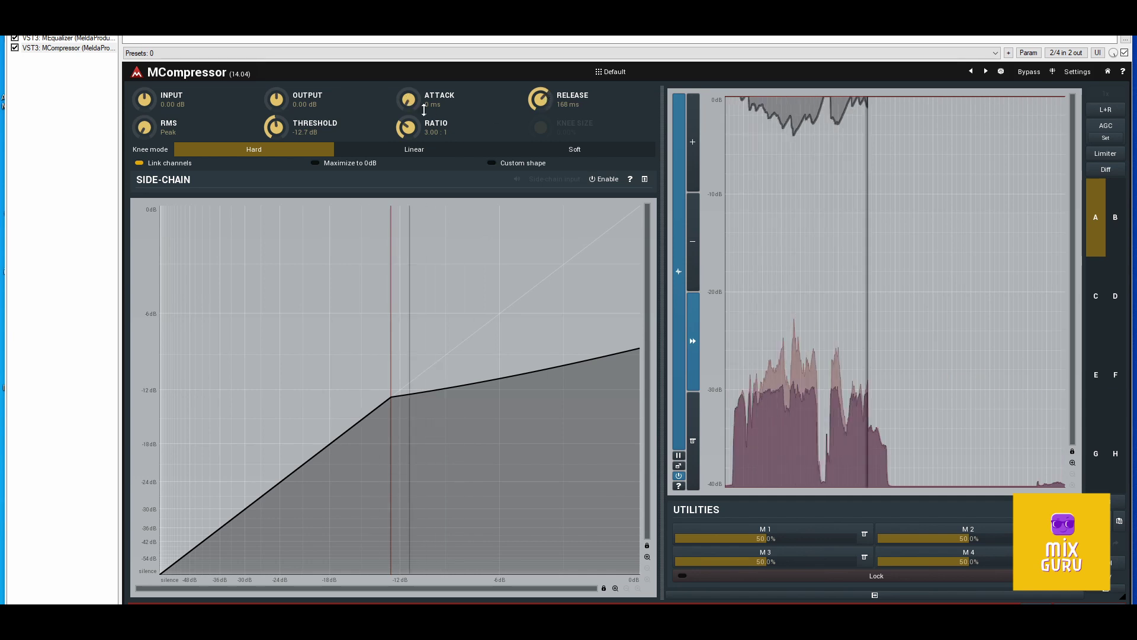
drag(425, 110, 424, 94)
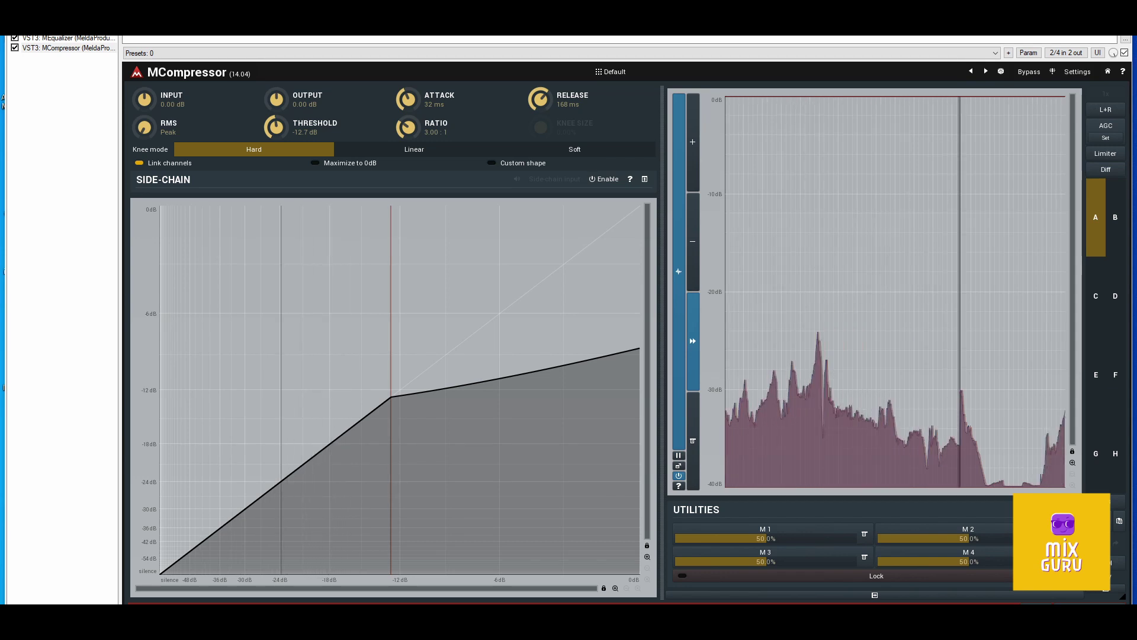
mouse_move(424, 94)
mouse_down()
mouse_move(410, 111)
mouse_move(414, 97)
mouse_up()
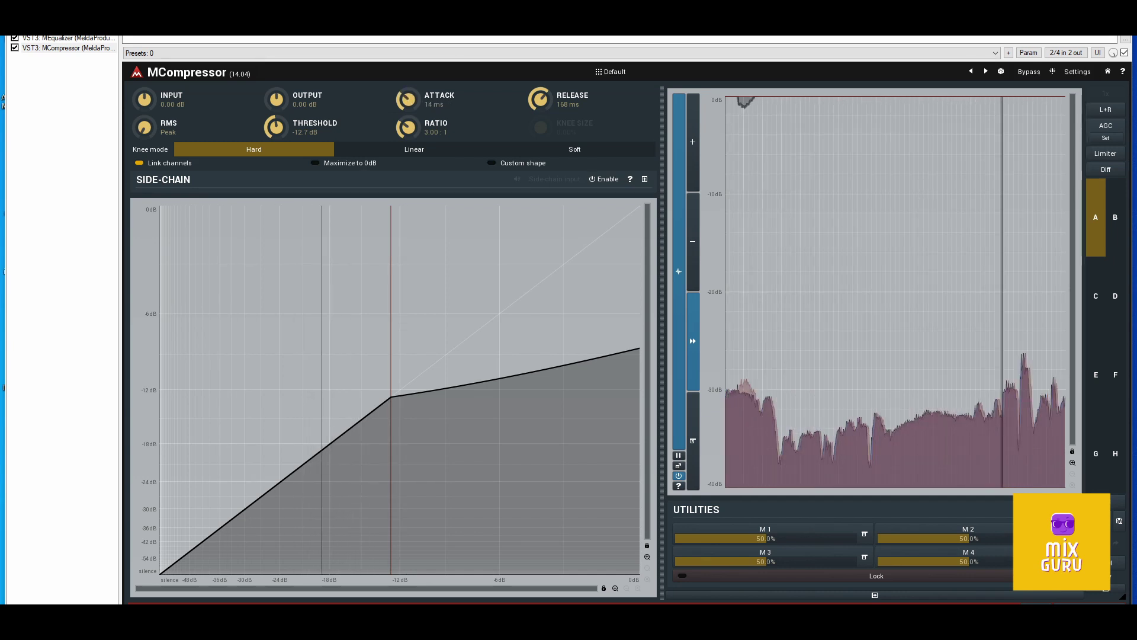
Step: Lengthen the release to 1000 ms and switch the time graph back to the level meters
drag(542, 101, 543, 99)
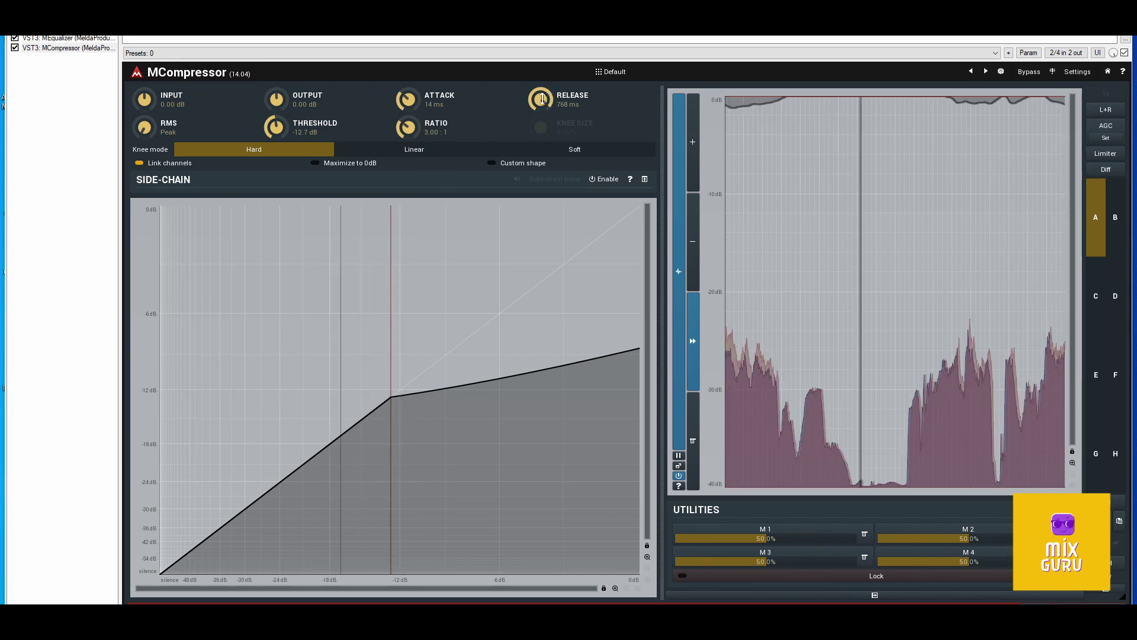
drag(543, 99, 543, 89)
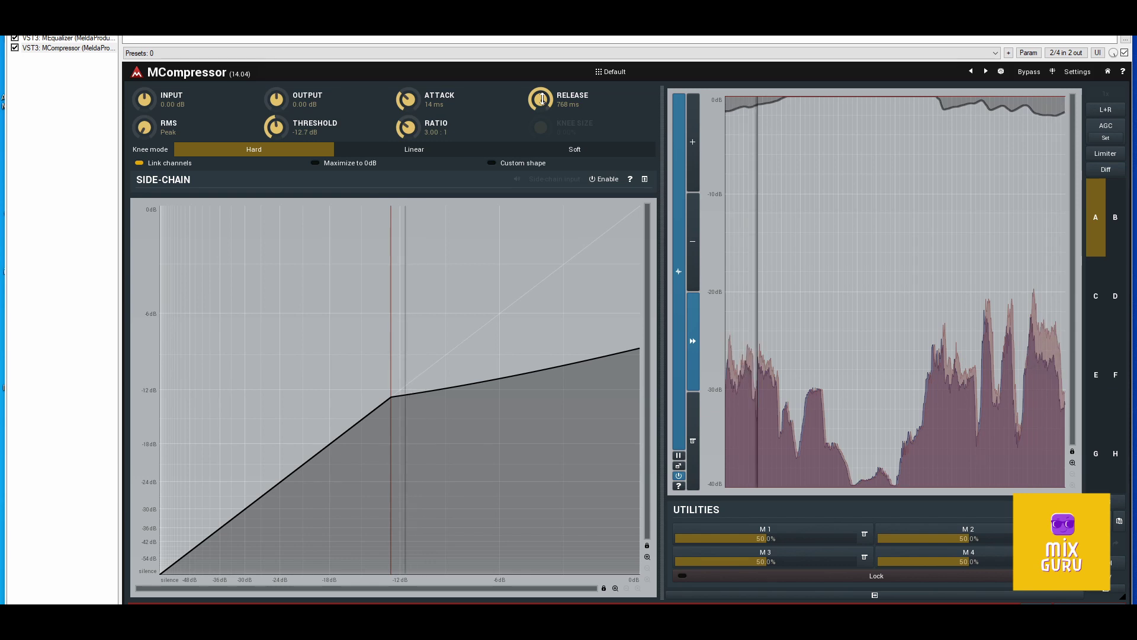
click(681, 423)
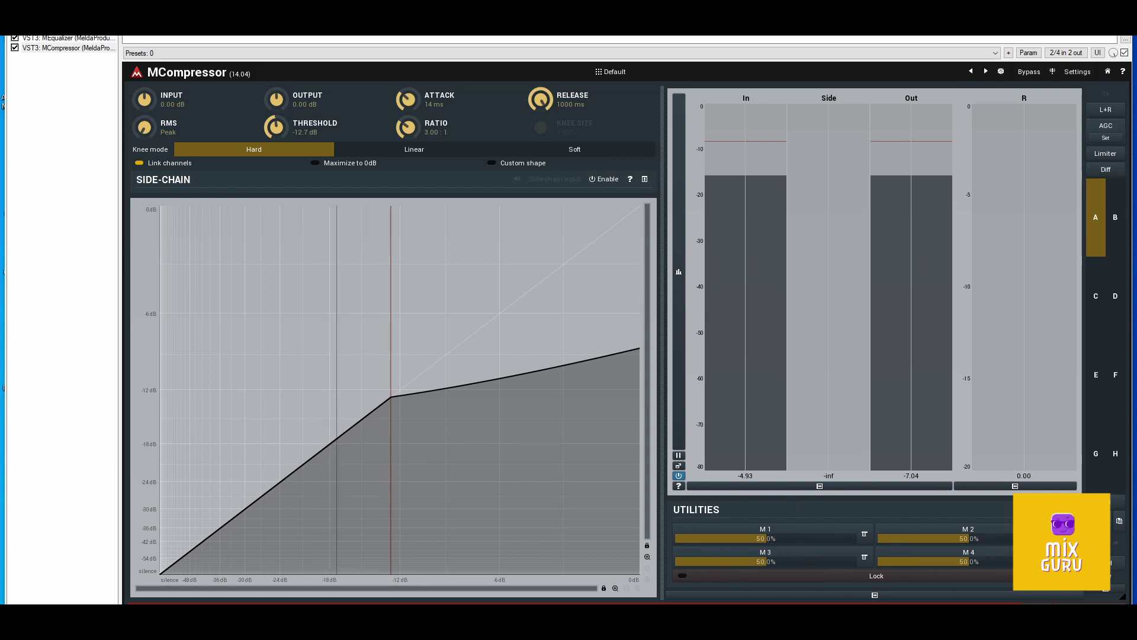
Step: Try raising the compressor's output gain for make-up, entering 3 dB as the exact value
drag(277, 99, 277, 86)
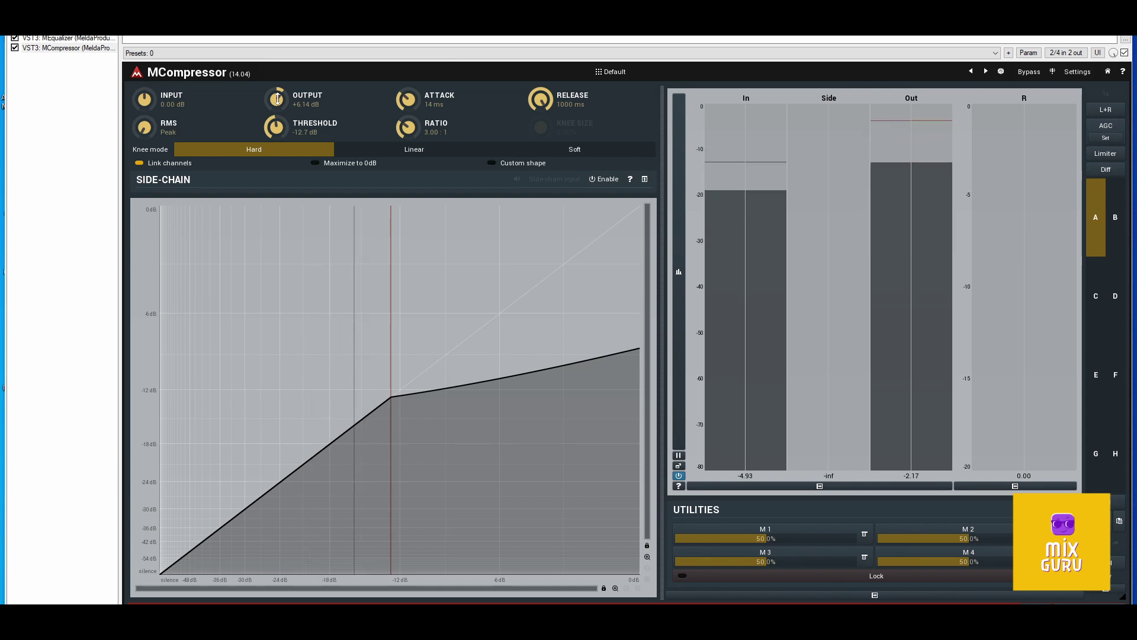
mouse_move(277, 99)
mouse_down()
mouse_move(278, 121)
mouse_move(278, 74)
mouse_move(278, 88)
mouse_up()
click(303, 111)
text(3)
click(272, 249)
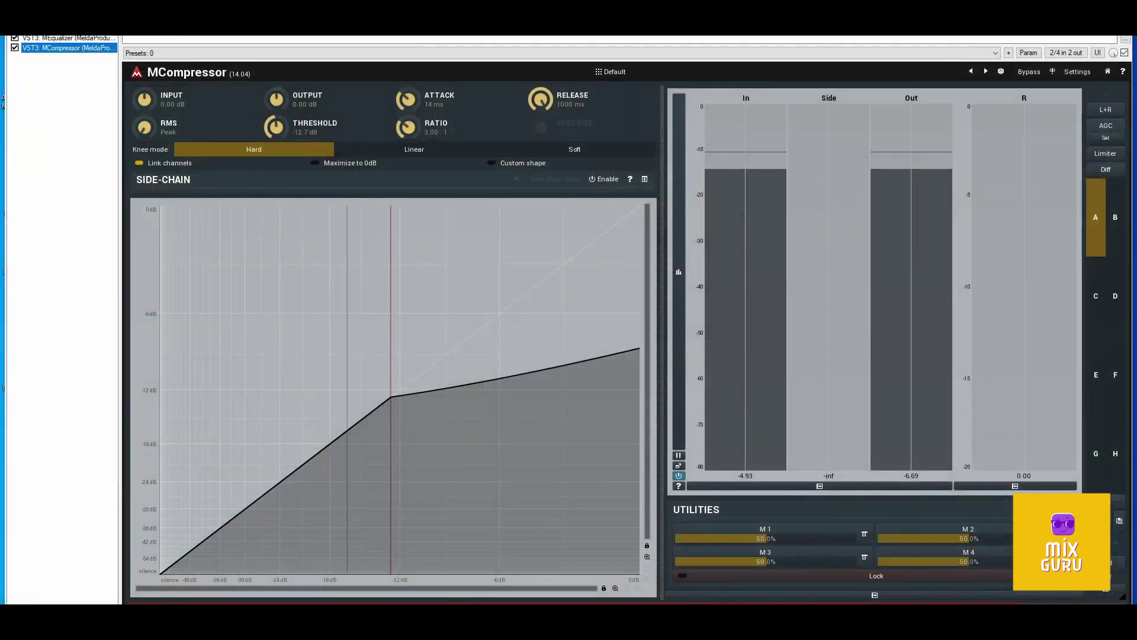
Step: Add the Waves C4 Mono multiband processor from the Dynamics - Multiband category to the lead vocal's effects chain
click(28, 610)
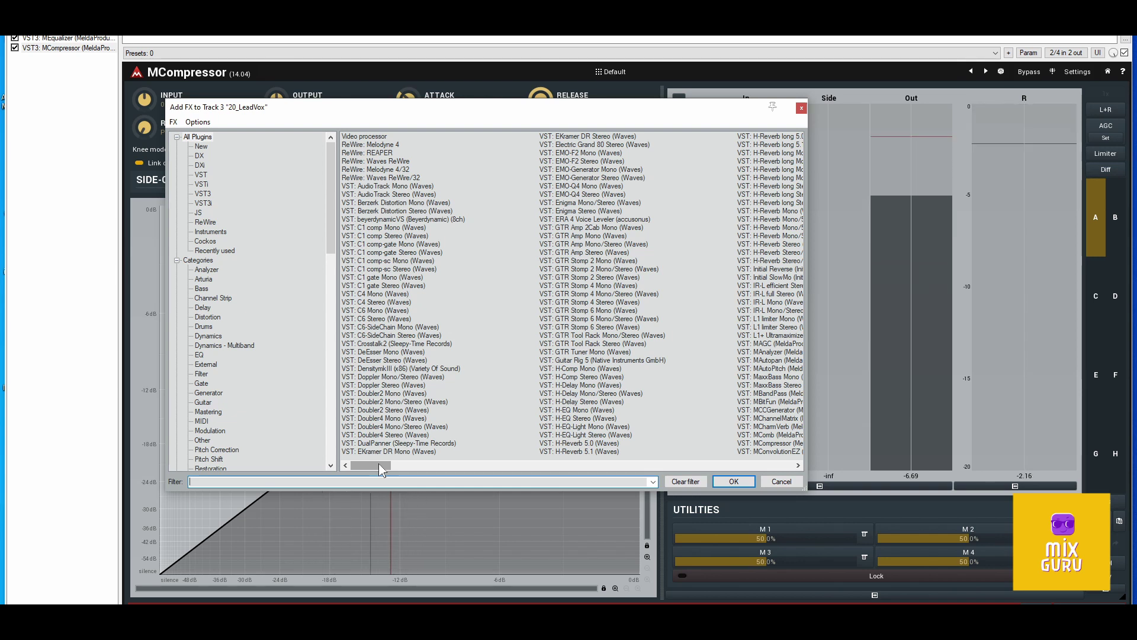
click(219, 337)
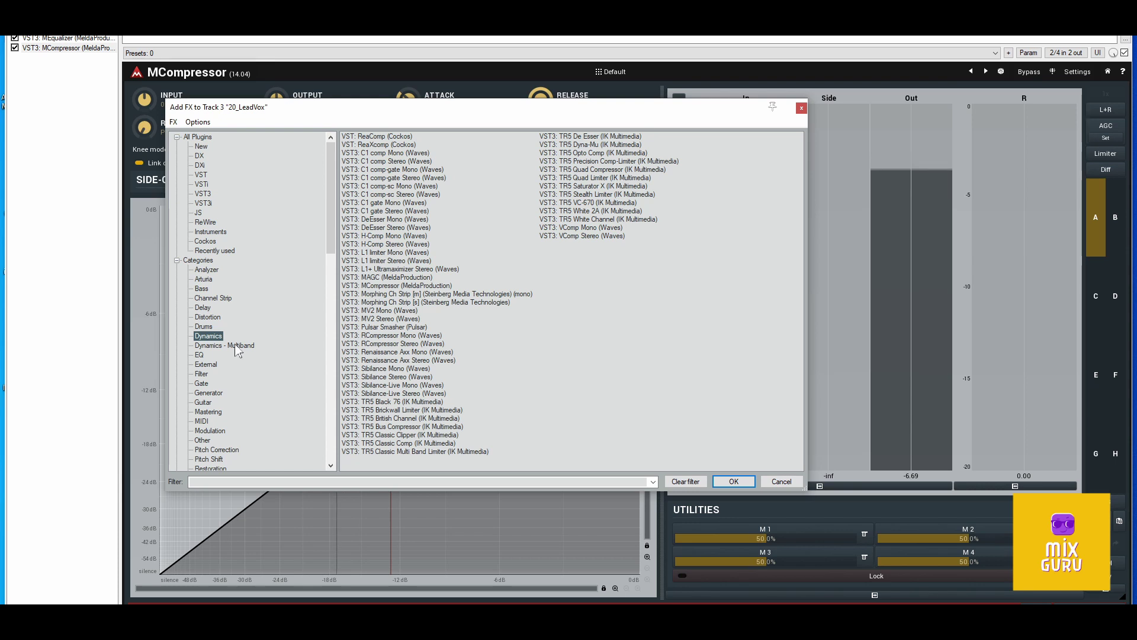
click(240, 346)
double_click(379, 136)
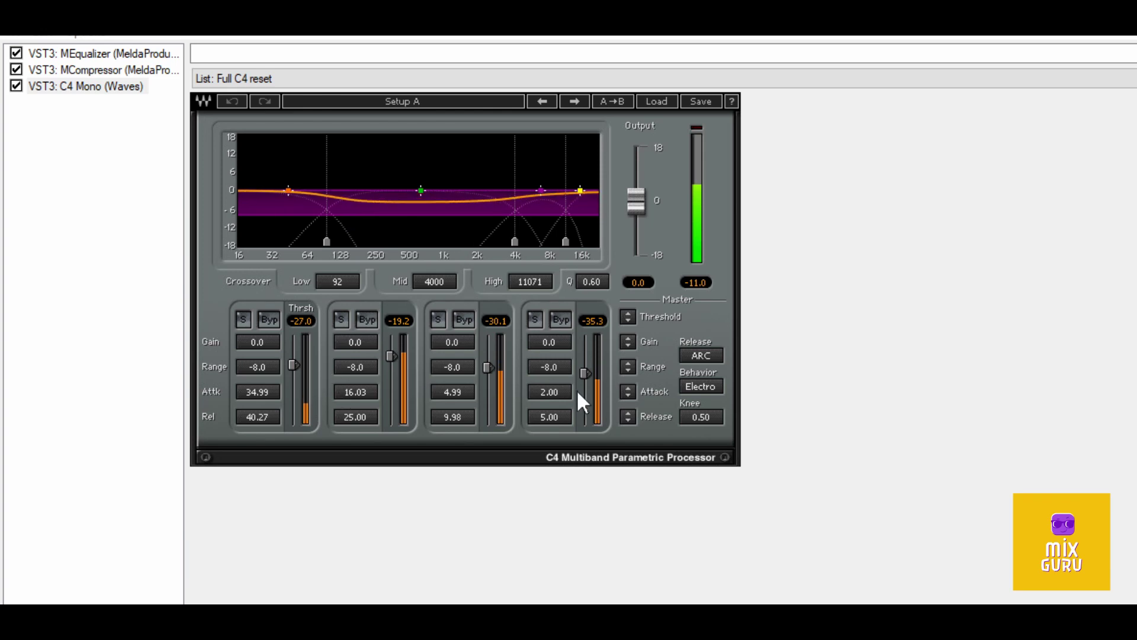
Step: Move the C4 crossovers to 1048 Hz for the mid and 4505 Hz for the high
drag(514, 242, 474, 242)
drag(568, 242, 449, 242)
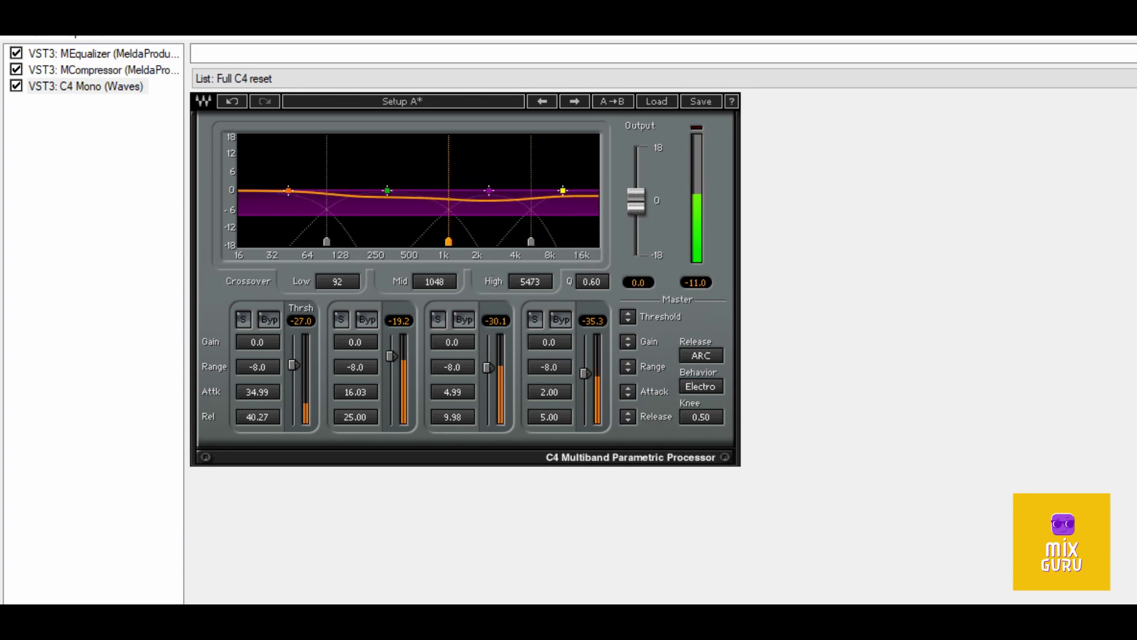
drag(533, 239, 521, 240)
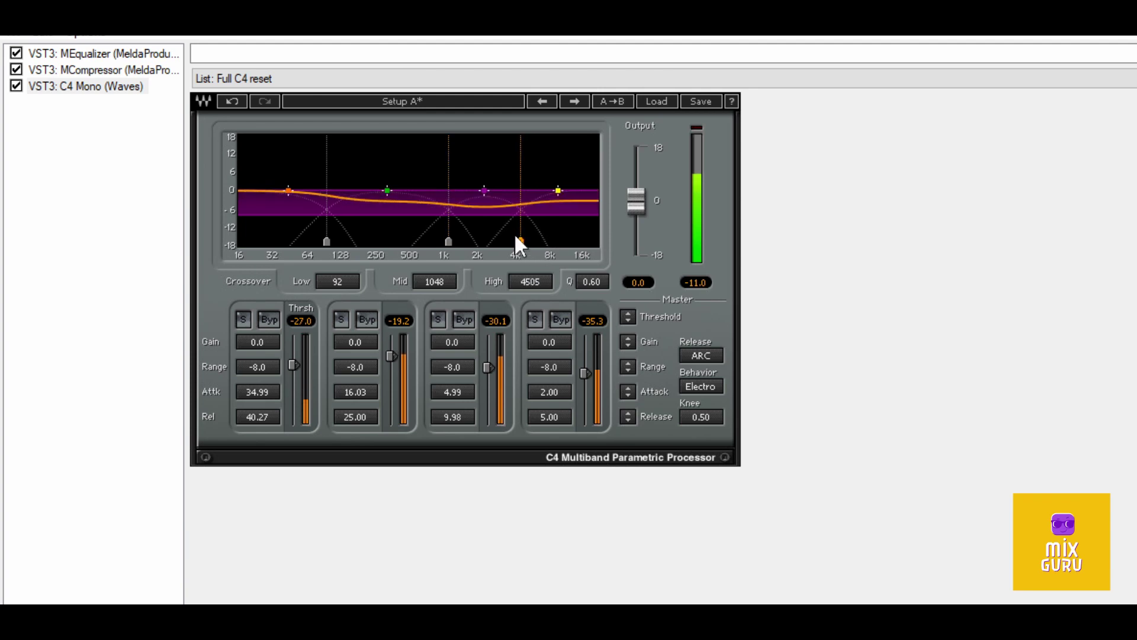
Step: Load the Vocal factory preset in C4
click(656, 102)
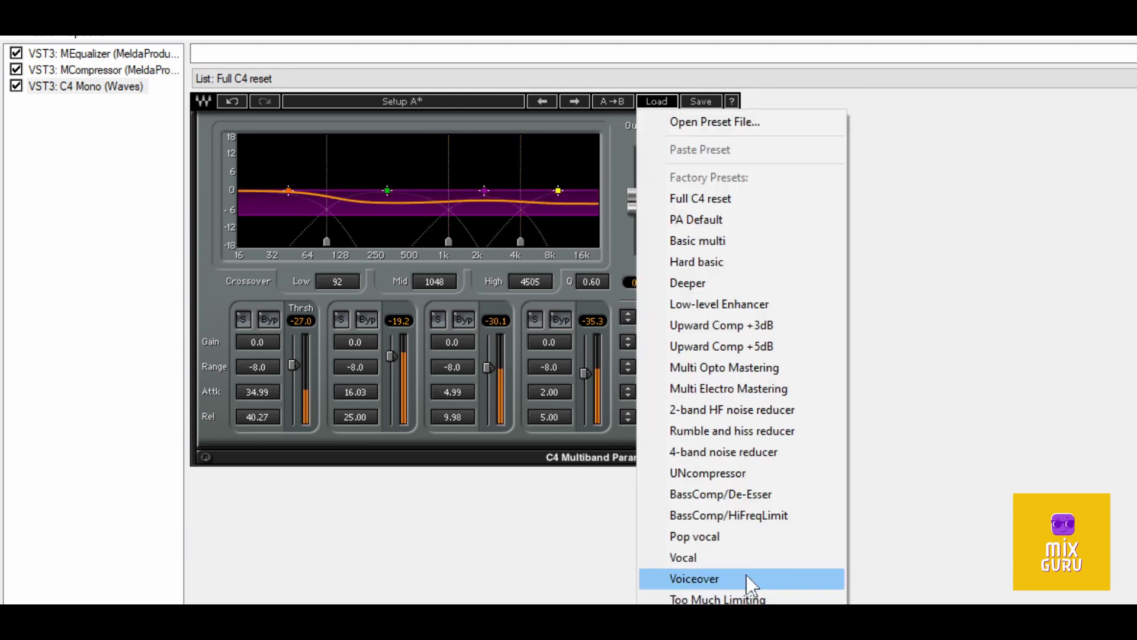
click(746, 557)
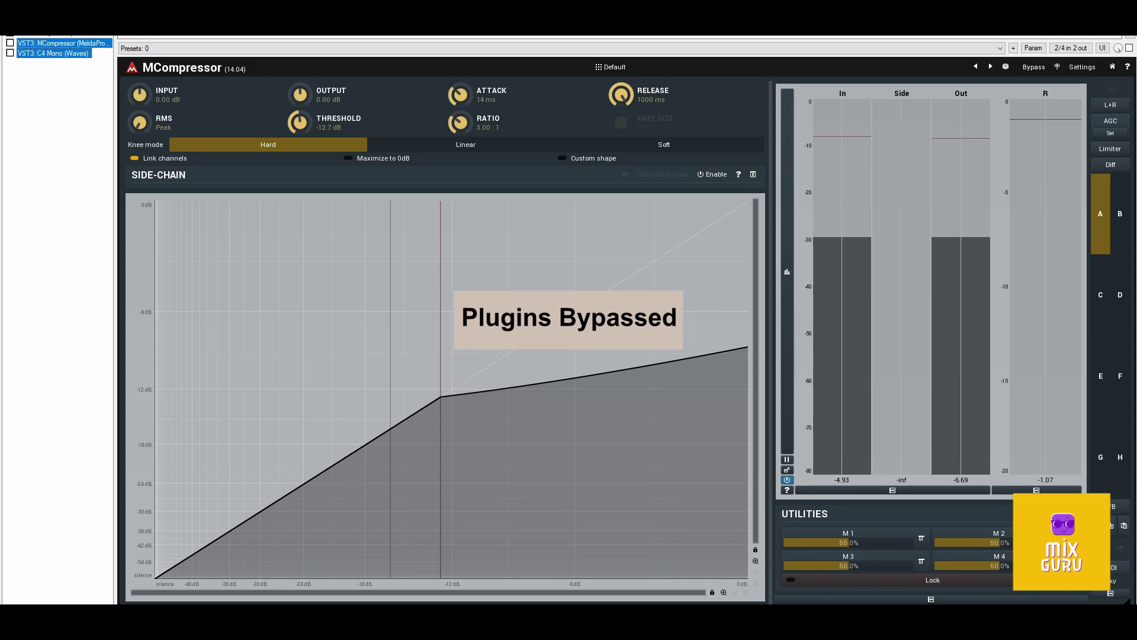
Step: Compare the lead vocal with MCompressor and C4 active and bypassed, leaving both active
key(ctrl+b)
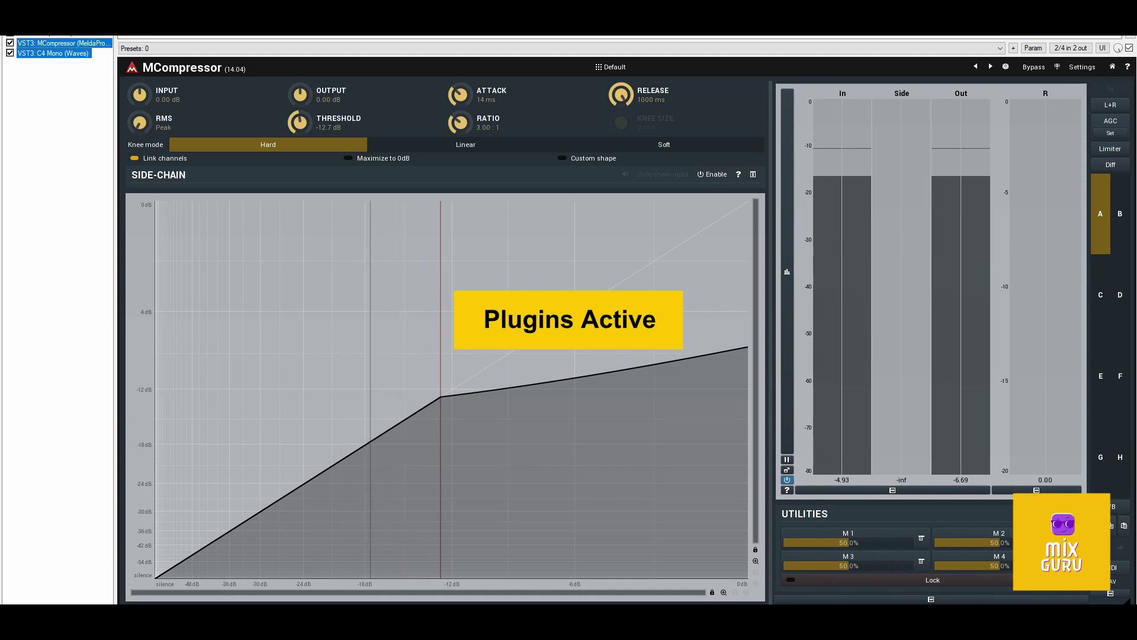
key(ctrl+b)
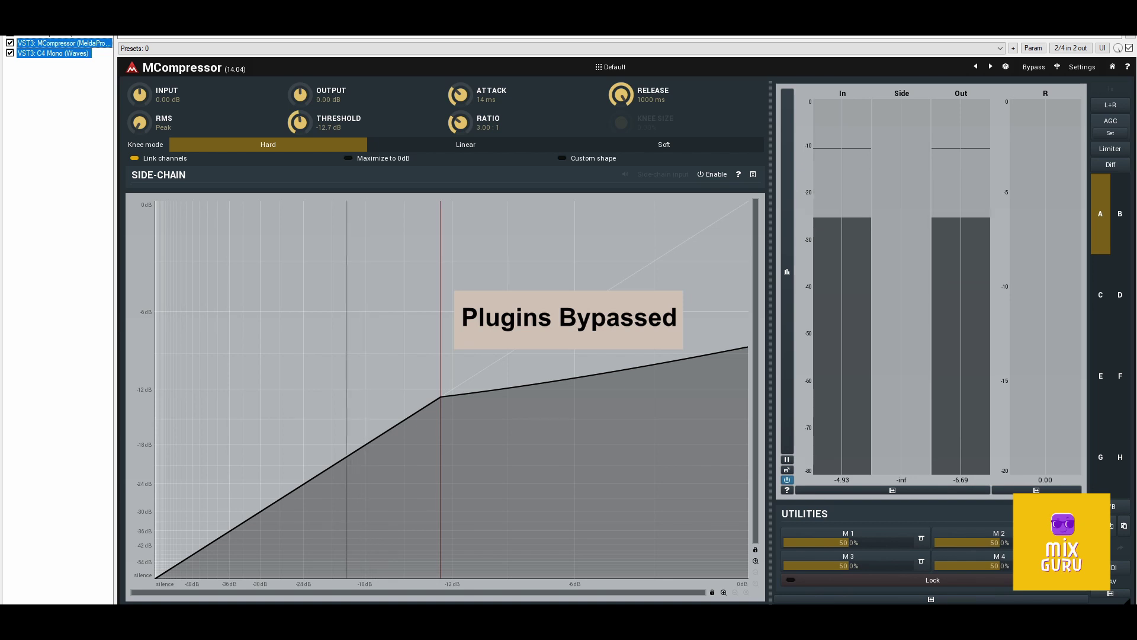
key(ctrl+b)
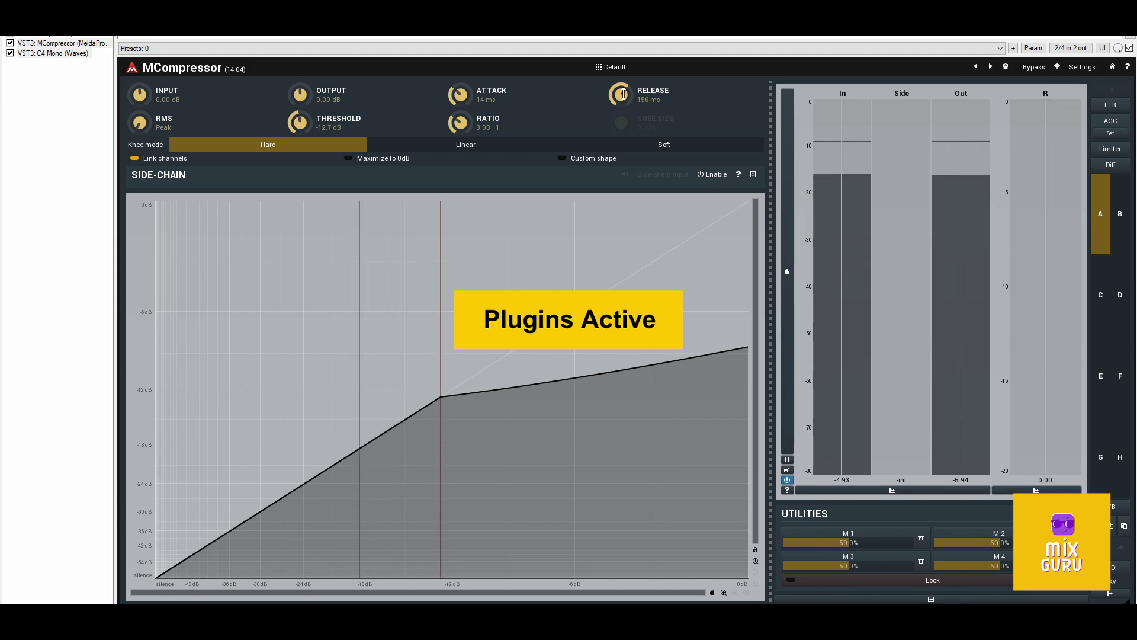
Step: Shorten MCompressor's attack to 1.9 ms and compare the vocal again with both plugins bypassed and active
drag(464, 85, 464, 95)
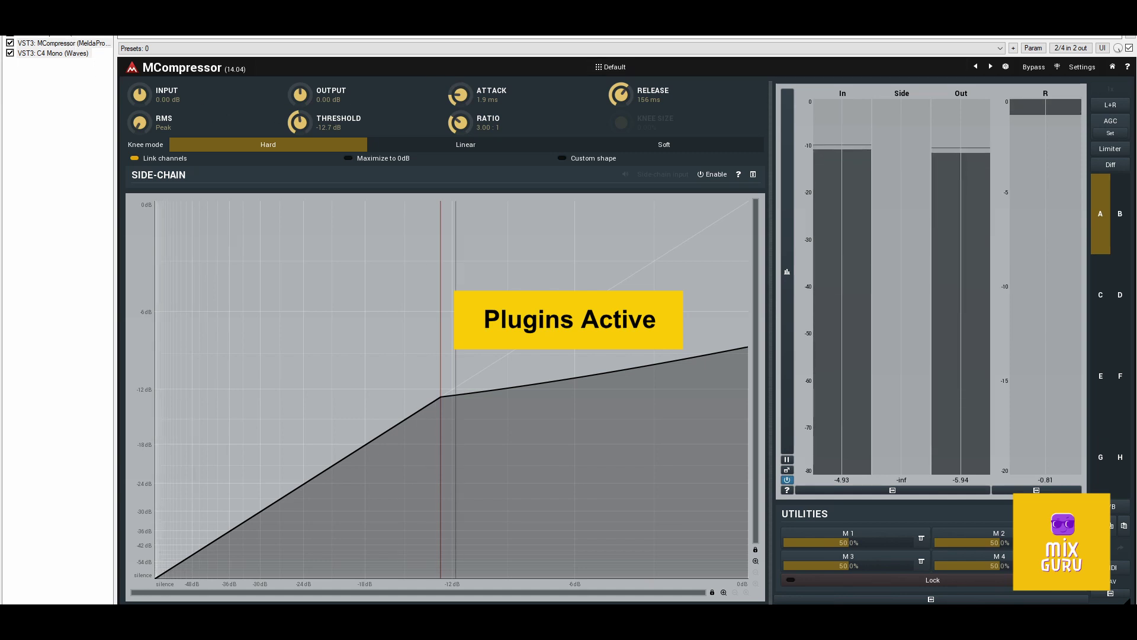
key(b)
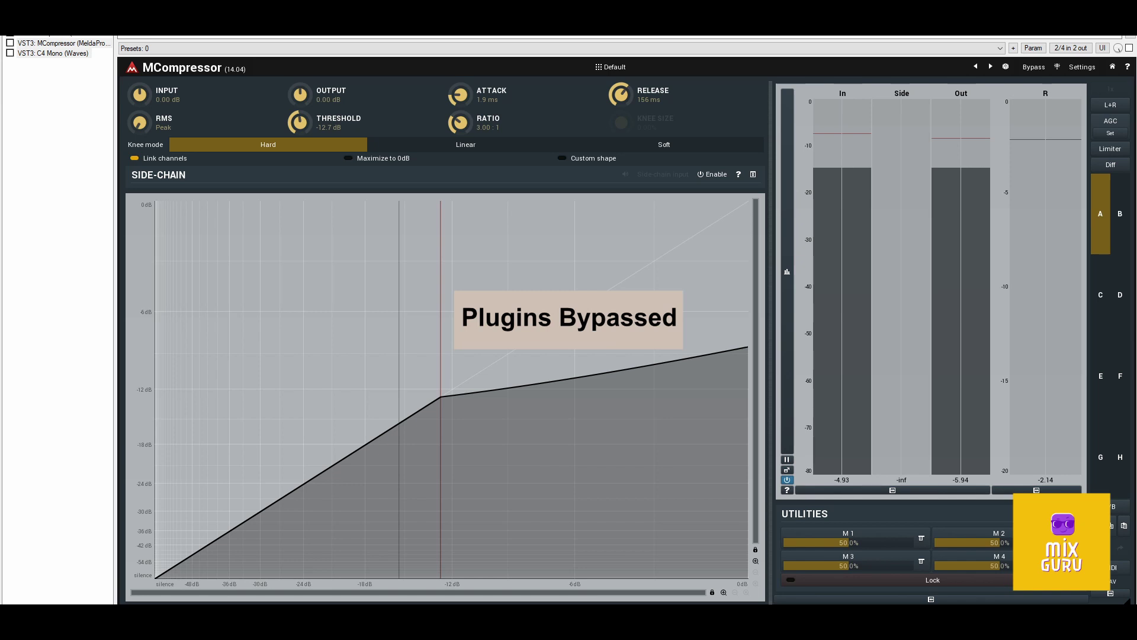
key(ctrl+b)
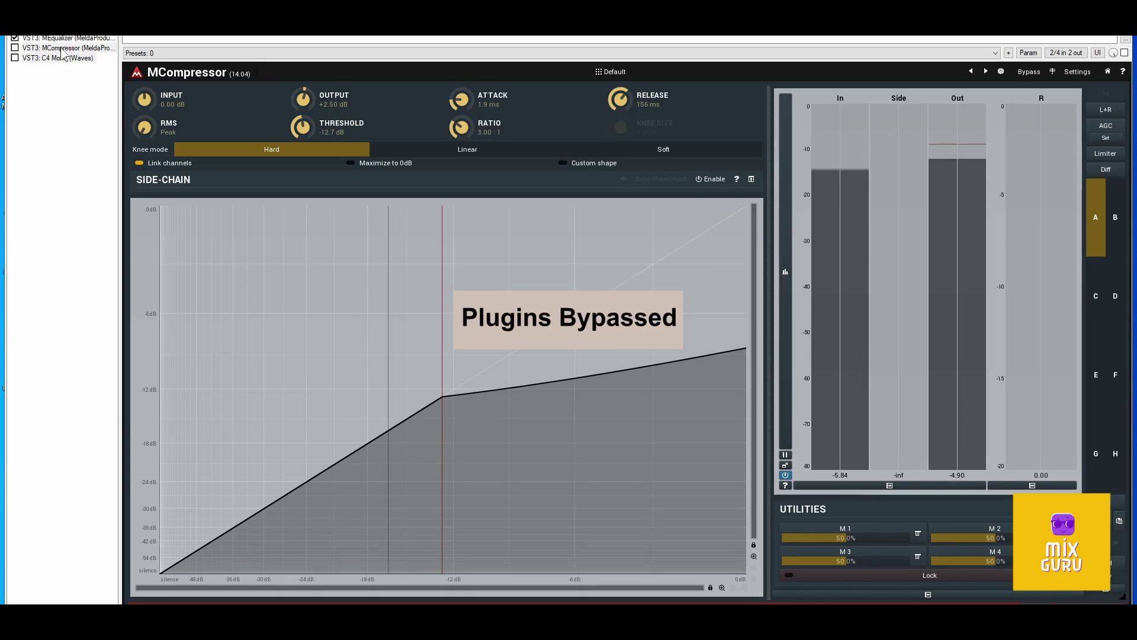
key(ctrl+b)
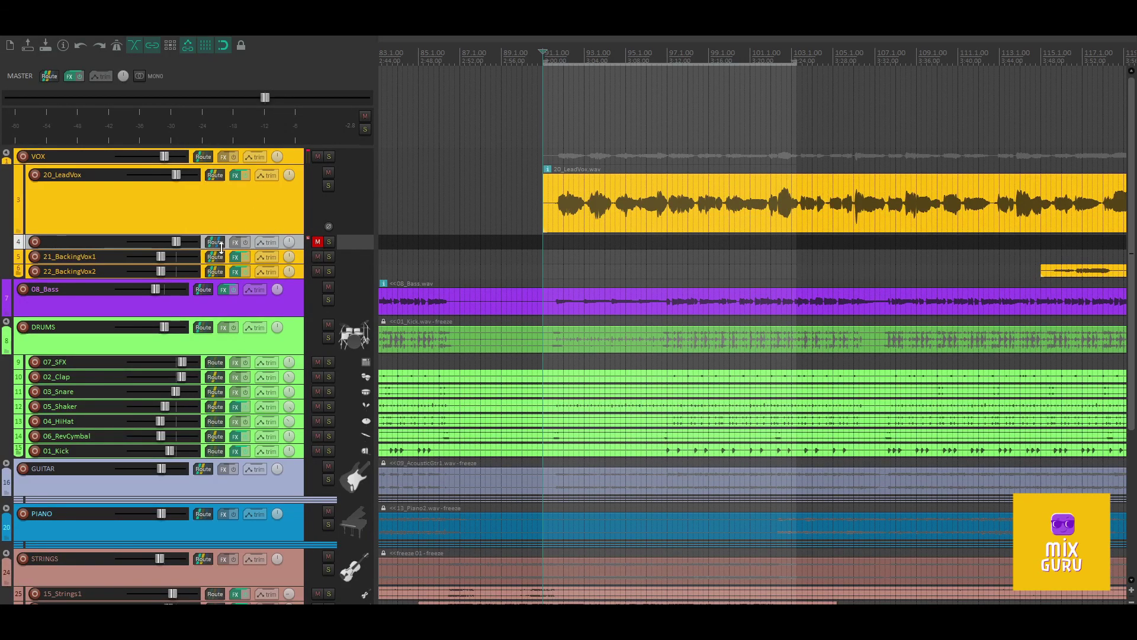
Step: Check the lead vocal's send routing, then arm the unnamed track 4 and record the processed vocal onto it
click(216, 174)
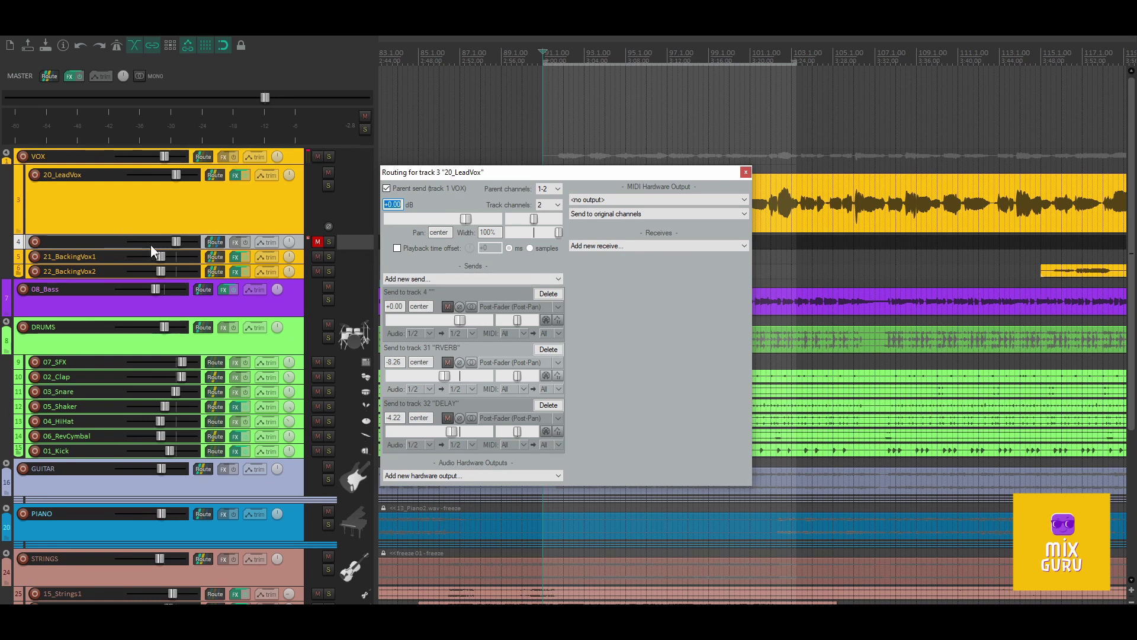
click(746, 172)
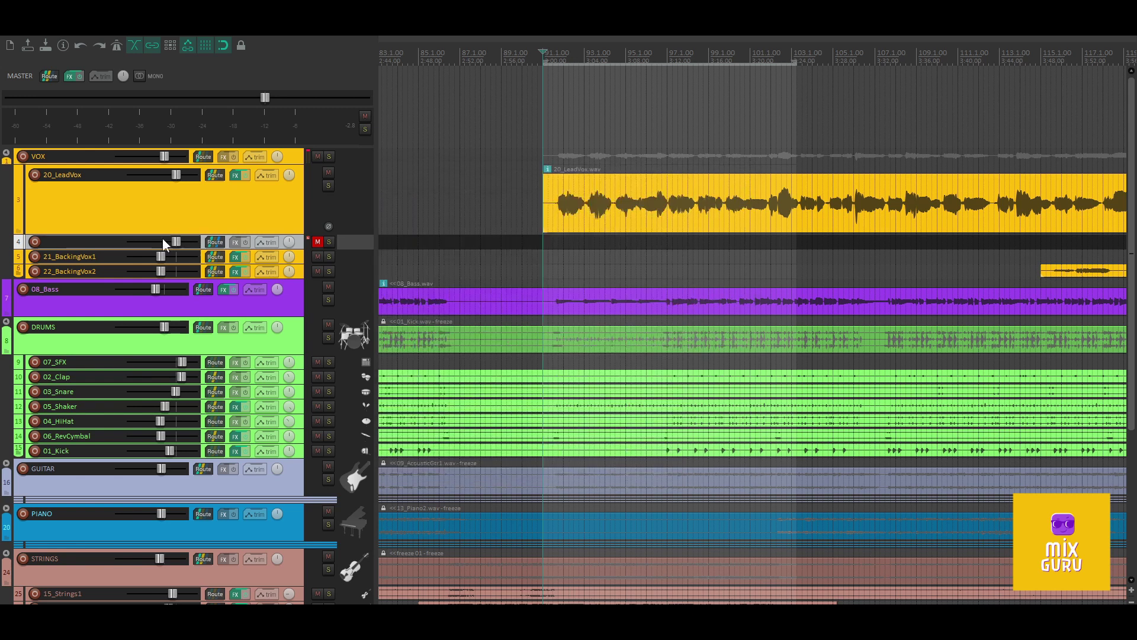
click(35, 241)
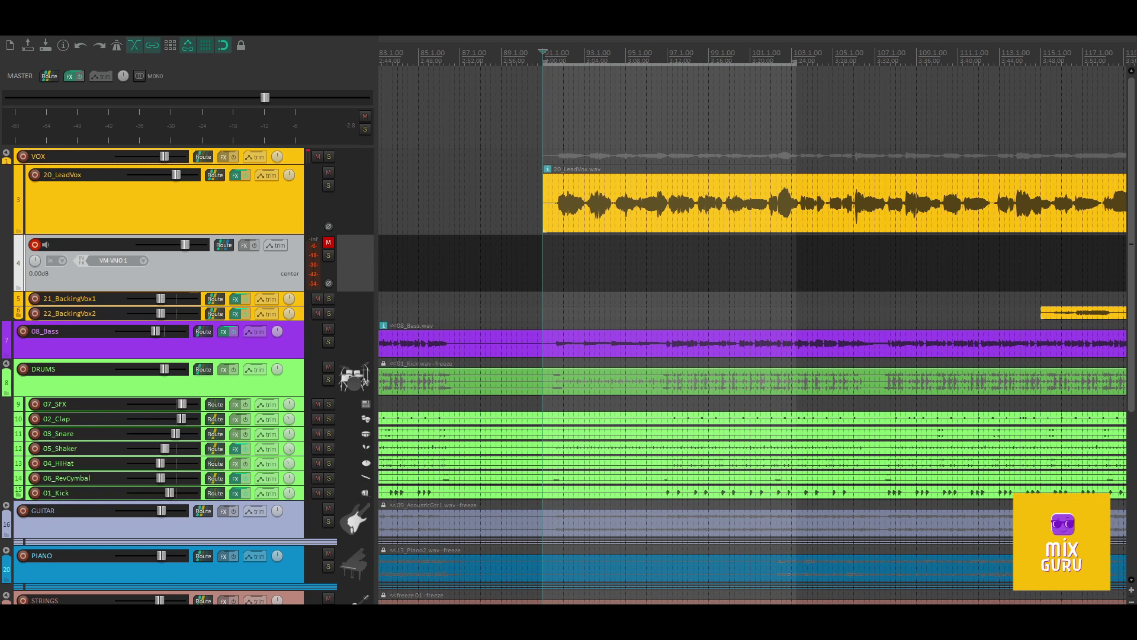
key(ctrl+r)
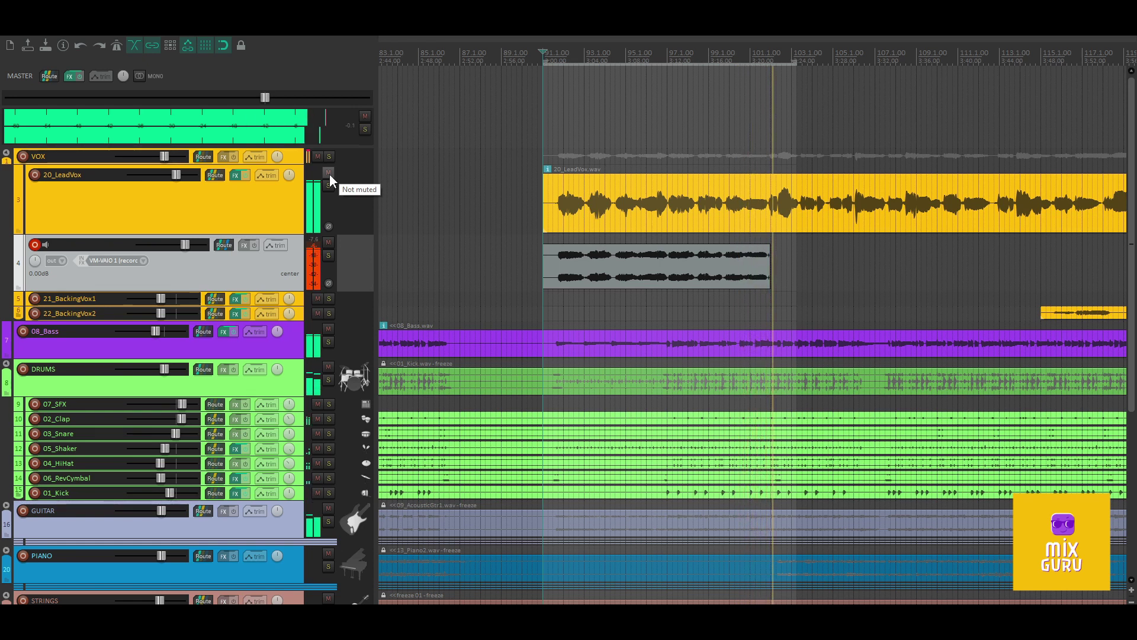
key(space)
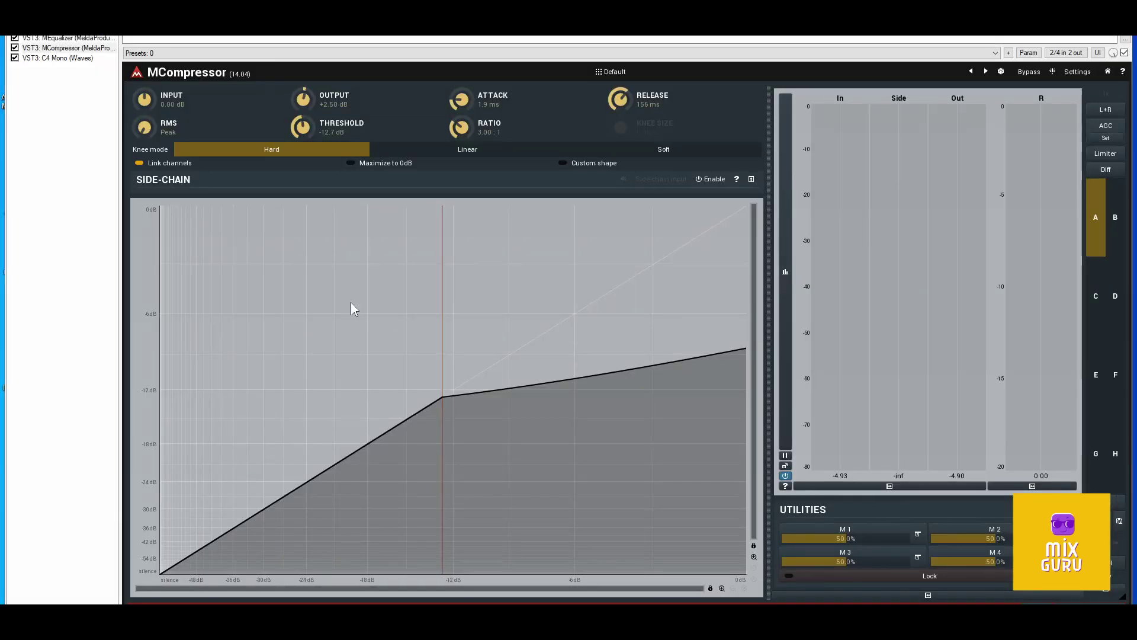
Step: Bypass C4 Mono in the lead vocal's effects chain, keeping MCompressor active
click(14, 57)
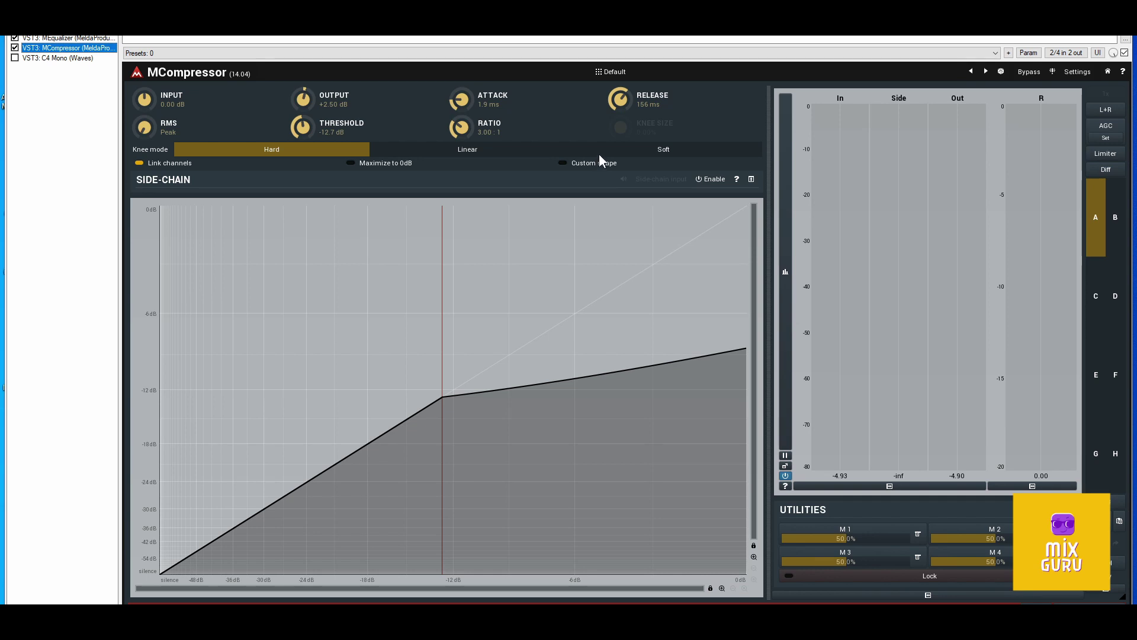
Step: Audition the lead vocal with MCompressor's linear knee at 38.8%, and switch to a soft knee with the size at 56.8%
click(490, 149)
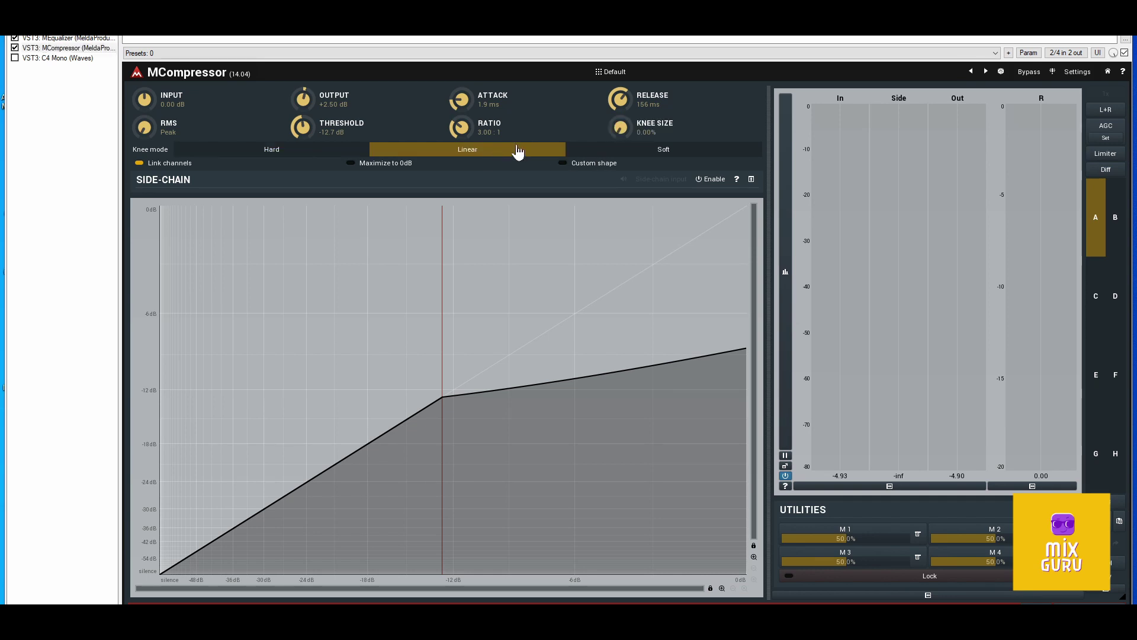
drag(618, 136, 619, 115)
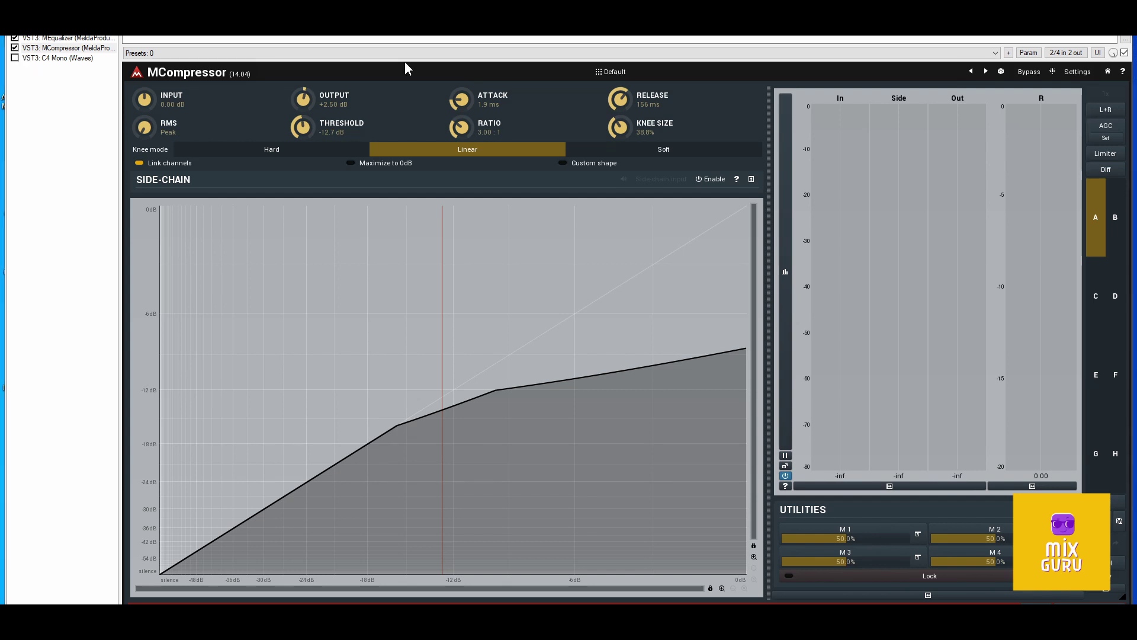
key(space)
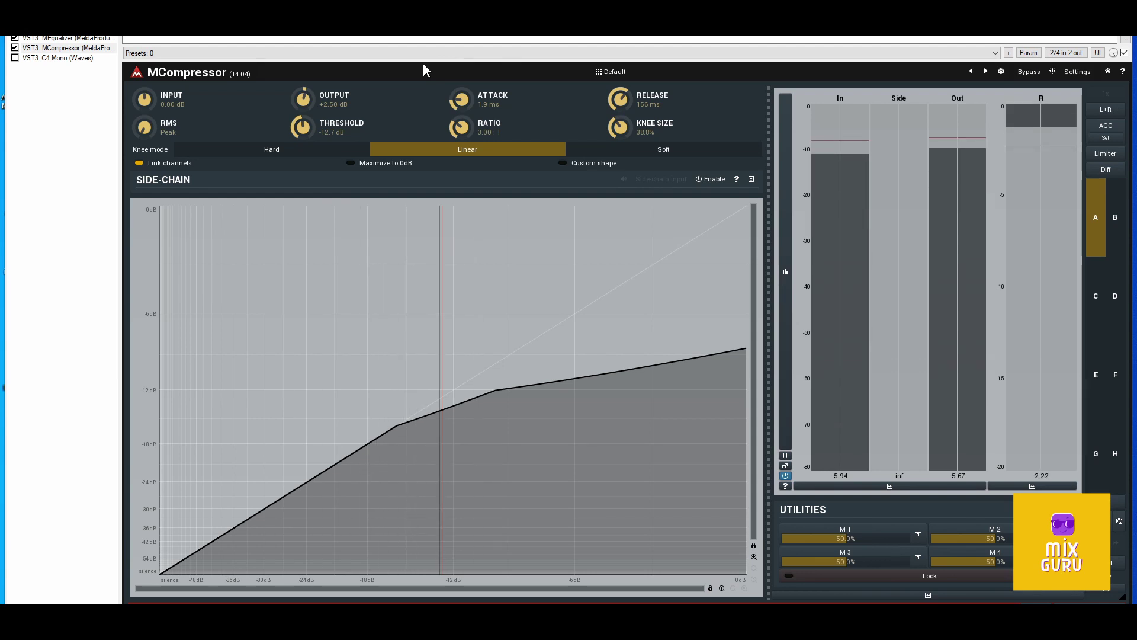
key(space)
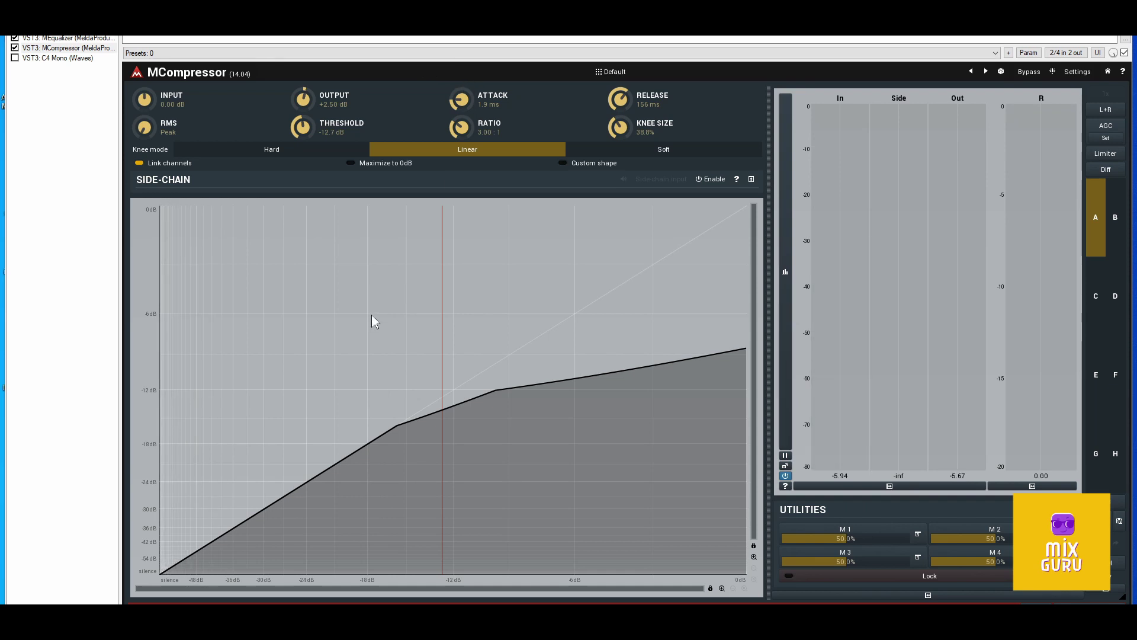
click(612, 152)
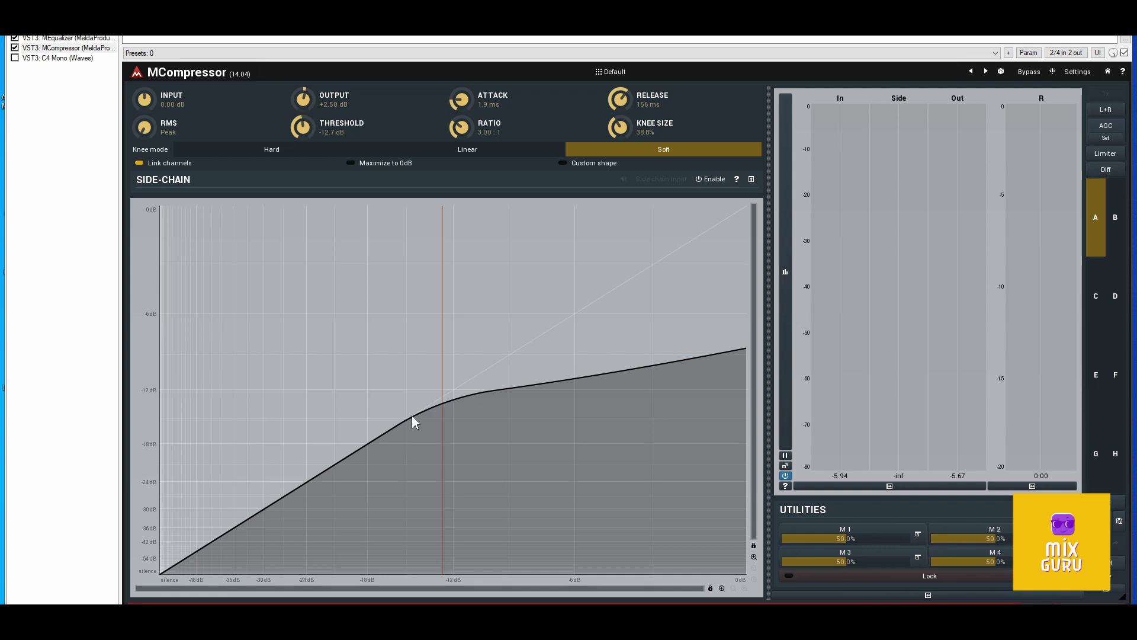
mouse_move(610, 126)
mouse_down()
mouse_move(610, 82)
mouse_move(610, 152)
mouse_move(610, 88)
mouse_move(609, 128)
mouse_up()
Step: Browse MCompressor's presets and load the Voice preset
click(623, 71)
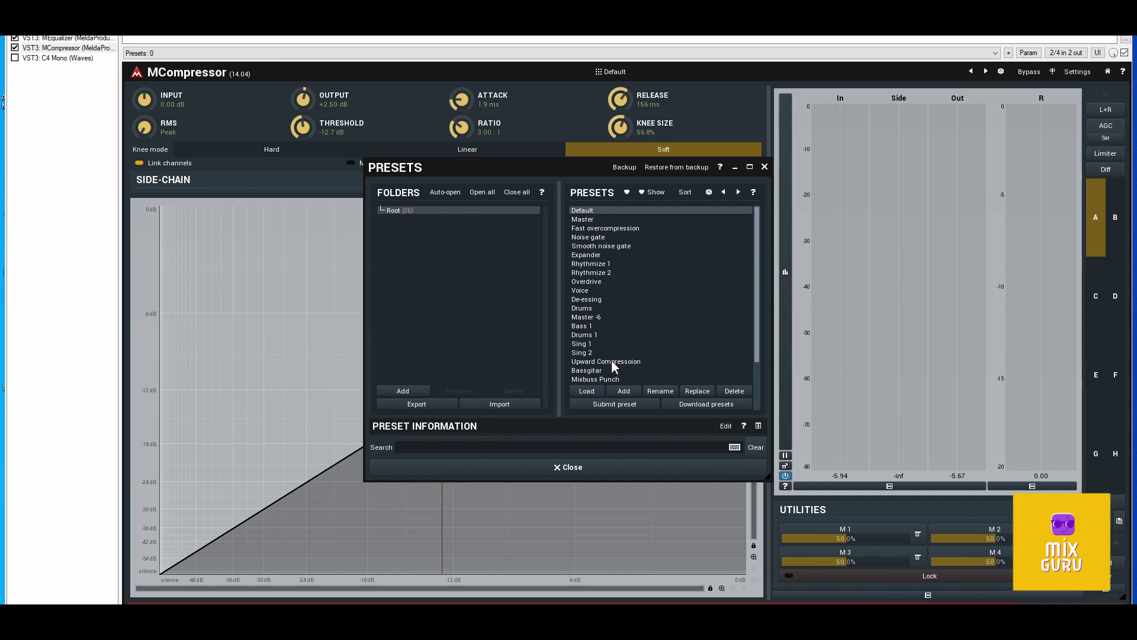
scroll(758, 237, down, 2)
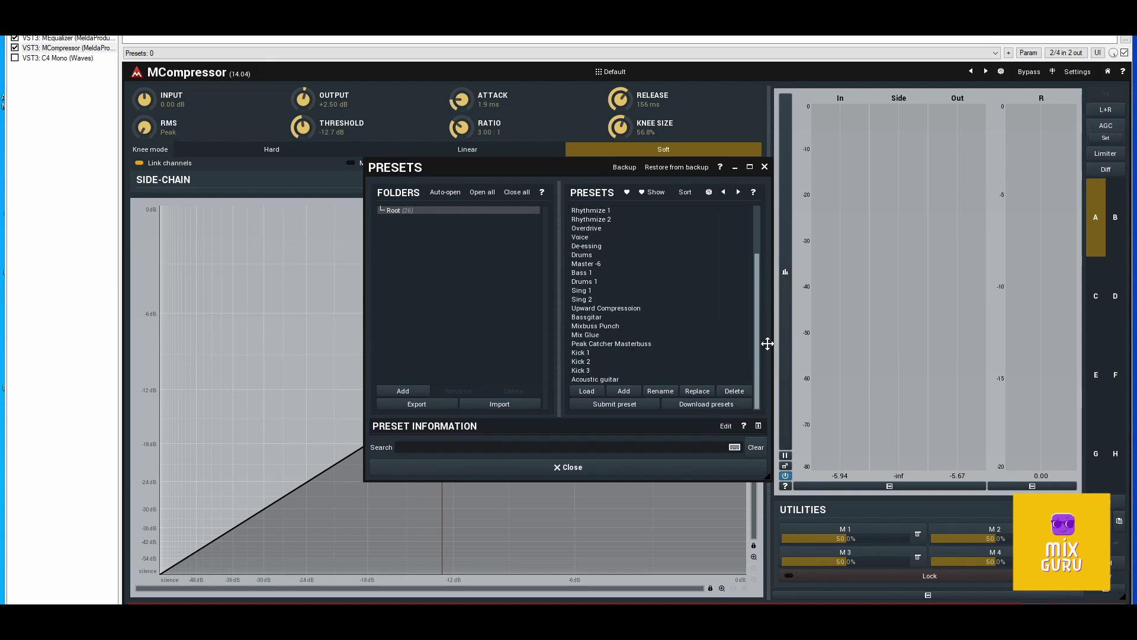
scroll(768, 343, up, 2)
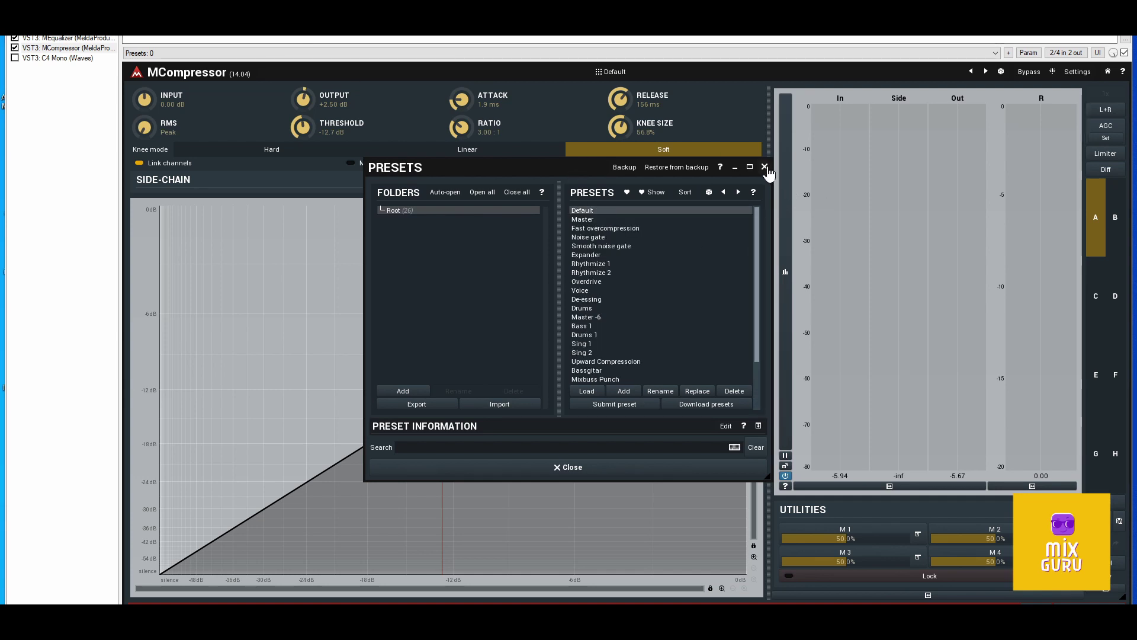
click(582, 290)
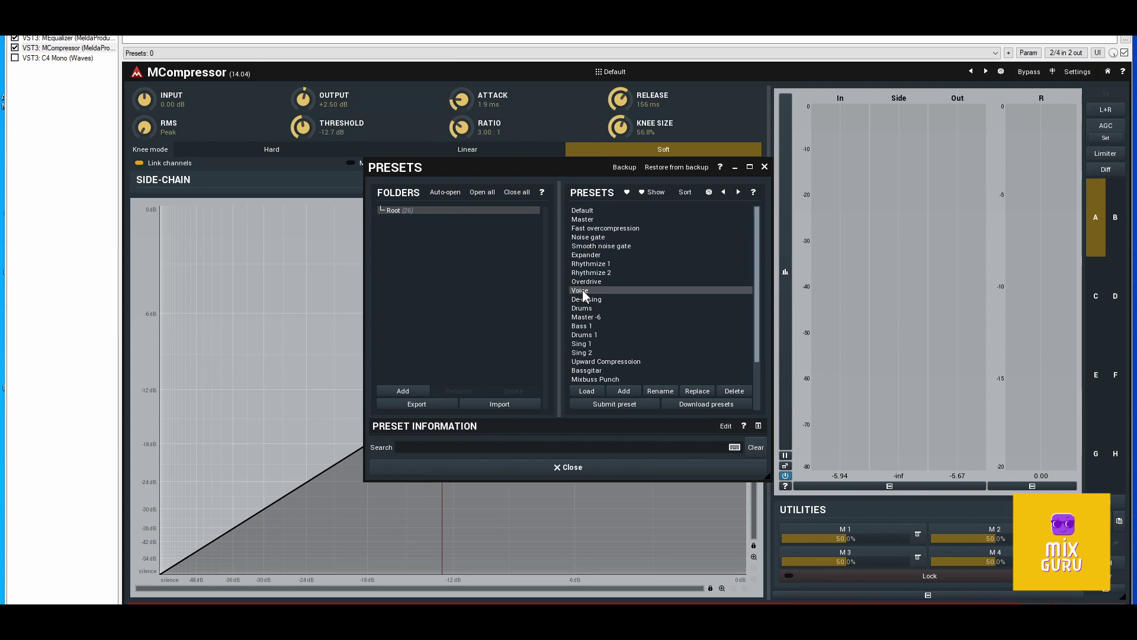
click(764, 168)
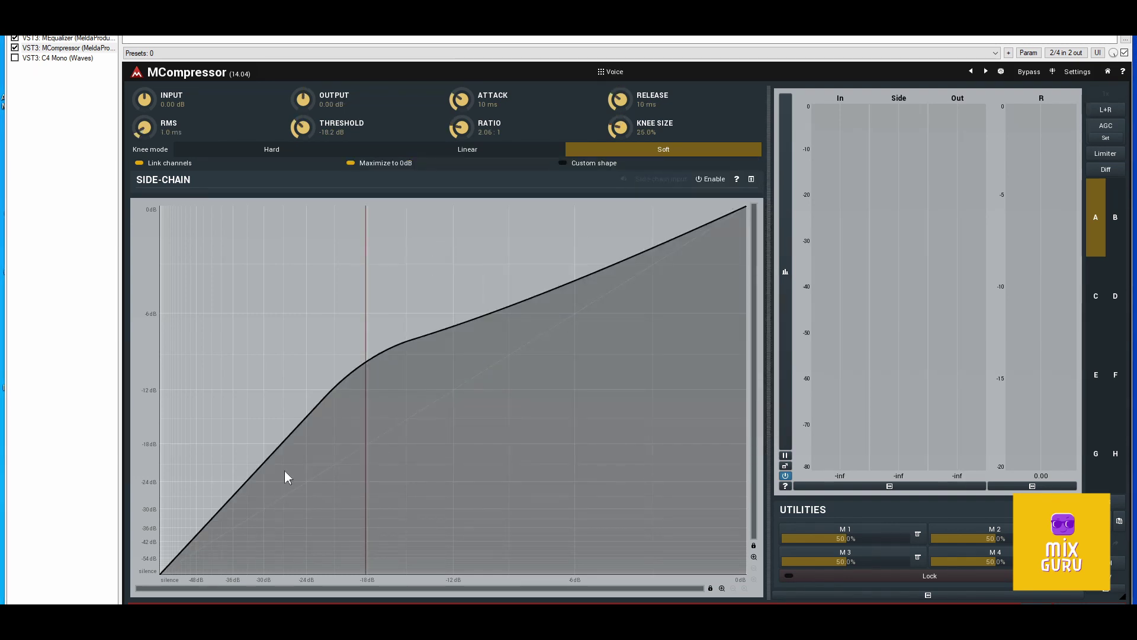
Step: Set MCompressor's threshold to -17.6 dB, knee size to 37.4% and ratio to 2.94:1 while listening to the vocal
drag(295, 138, 295, 89)
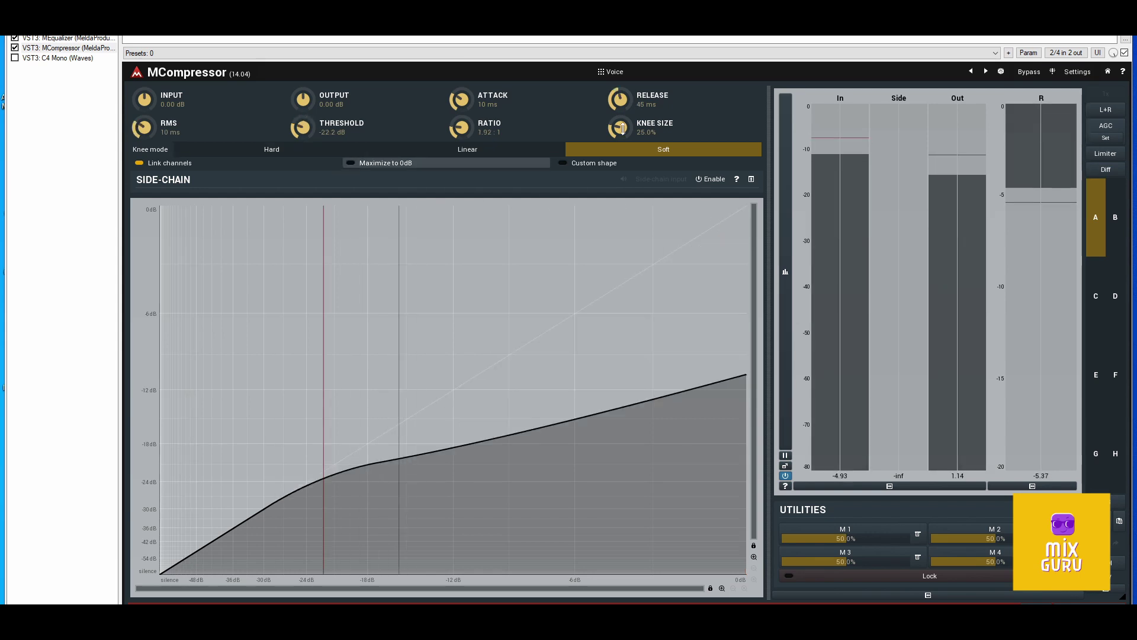
mouse_move(624, 130)
mouse_down()
mouse_move(623, 116)
mouse_move(623, 142)
mouse_up()
drag(305, 131, 305, 119)
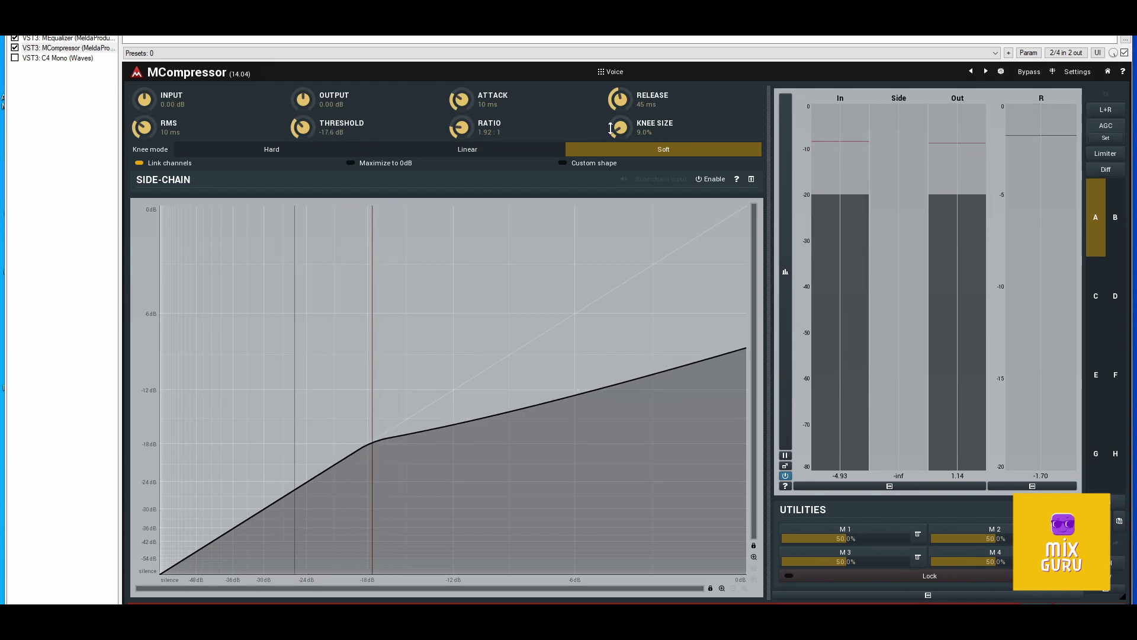
drag(613, 135, 614, 128)
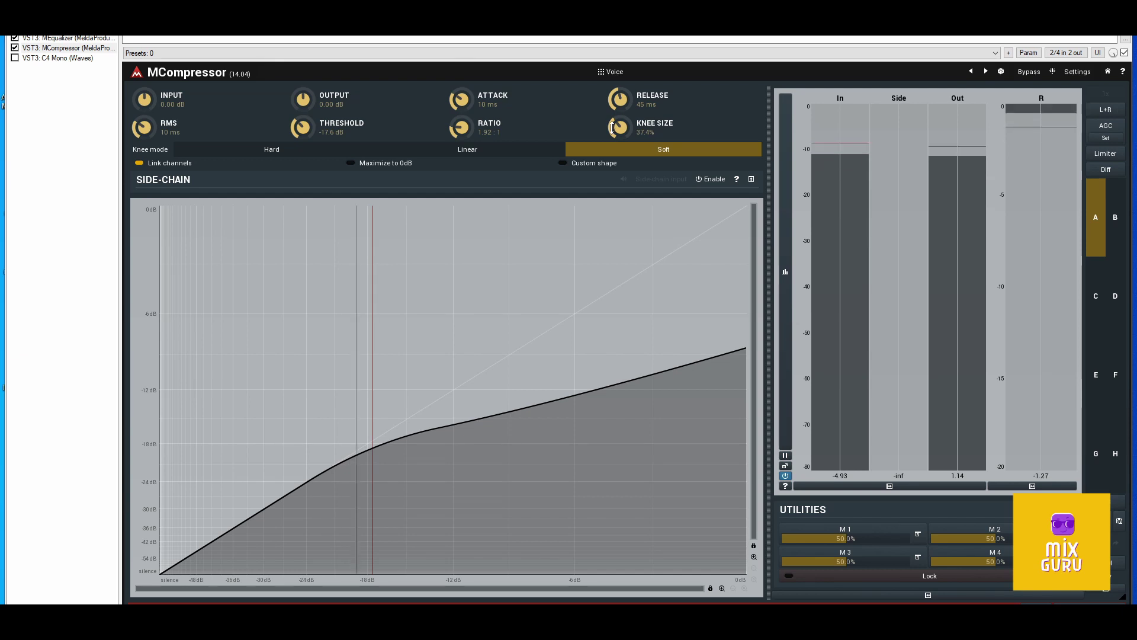
drag(461, 128, 460, 116)
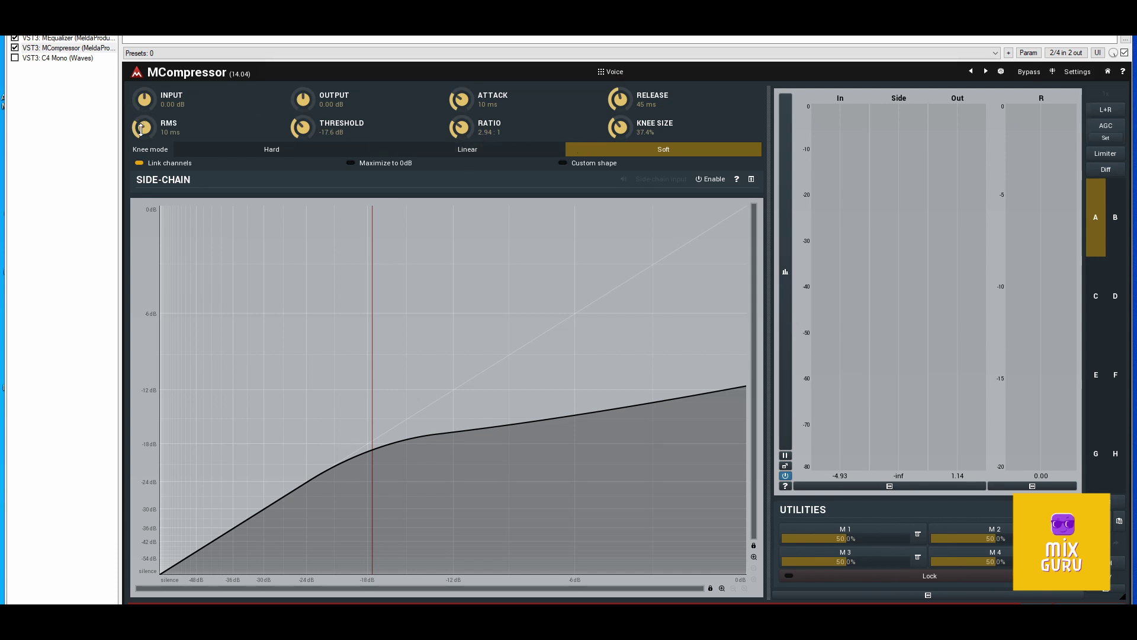
Step: Adjust MCompressor's RMS length, trying shorter and longer settings
drag(141, 129, 141, 154)
drag(172, 136, 172, 126)
drag(145, 129, 146, 114)
mouse_move(149, 135)
mouse_down()
mouse_move(150, 123)
mouse_move(149, 136)
mouse_up()
mouse_move(149, 128)
mouse_down()
mouse_move(150, 148)
mouse_move(150, 109)
mouse_up()
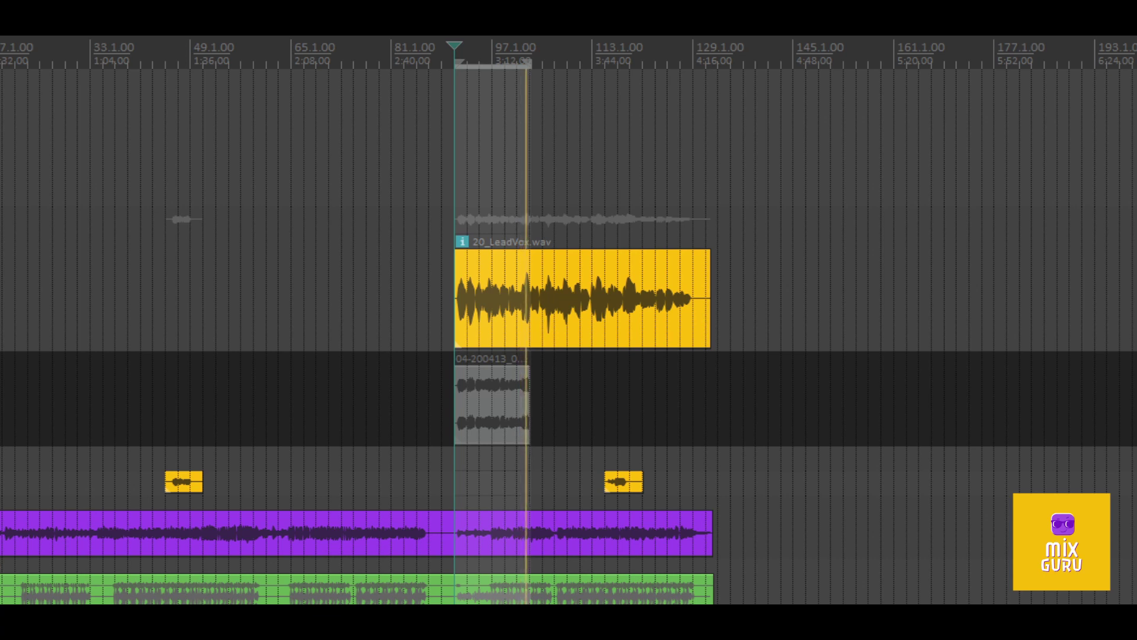
Step: Move the lead vocal's effects window below its waveform in the arrangement and select the VOX folder track
drag(1, 598, 587, 141)
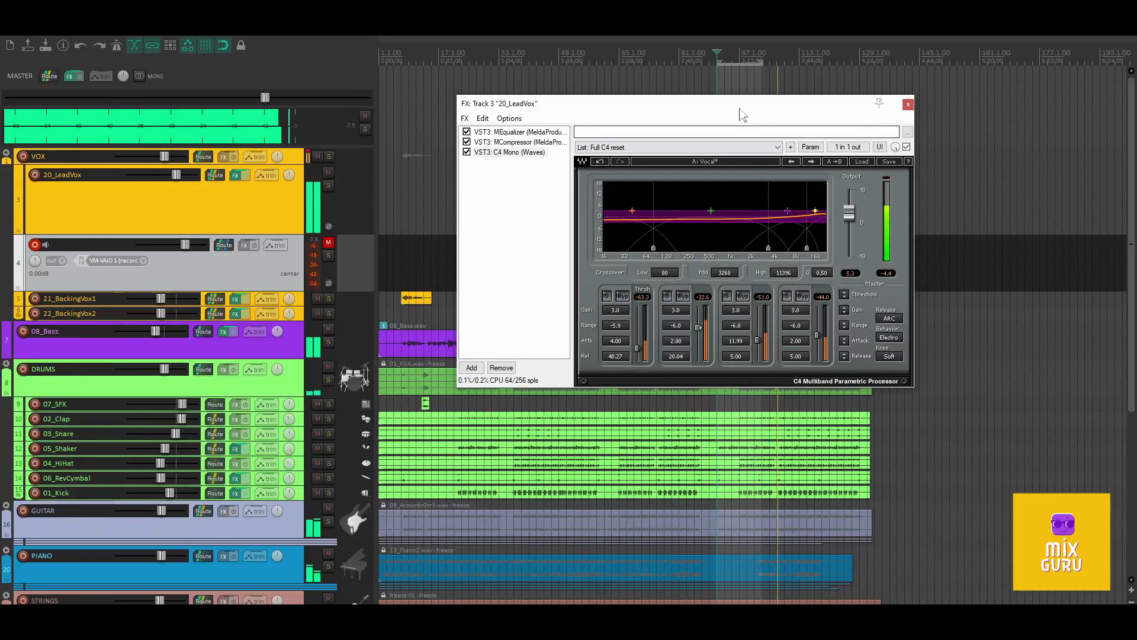
drag(741, 109, 701, 255)
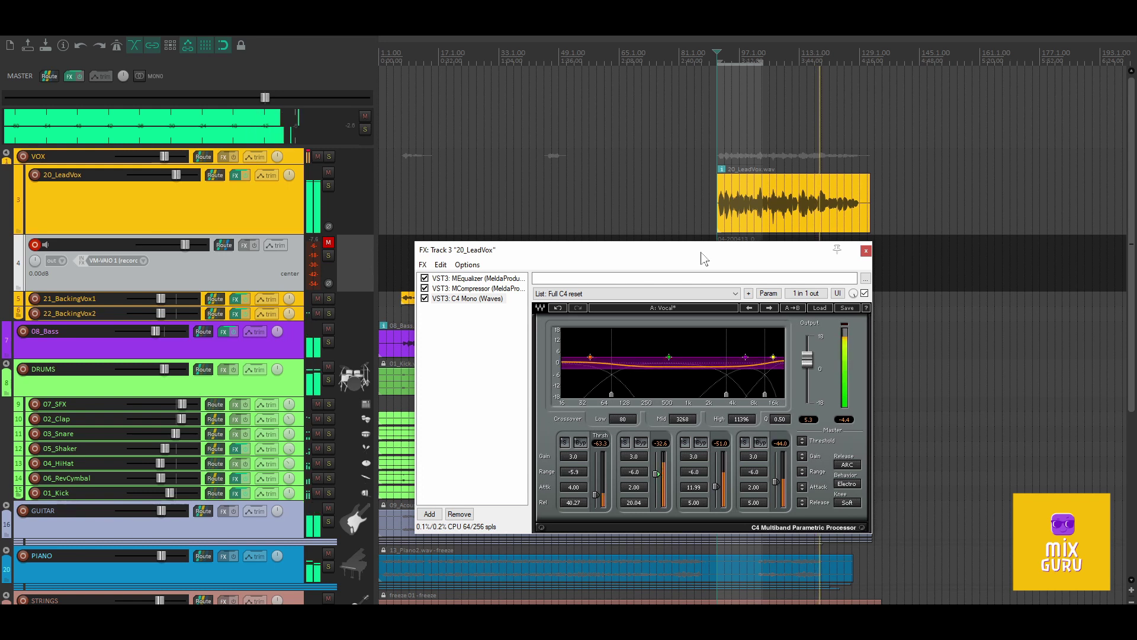
click(311, 151)
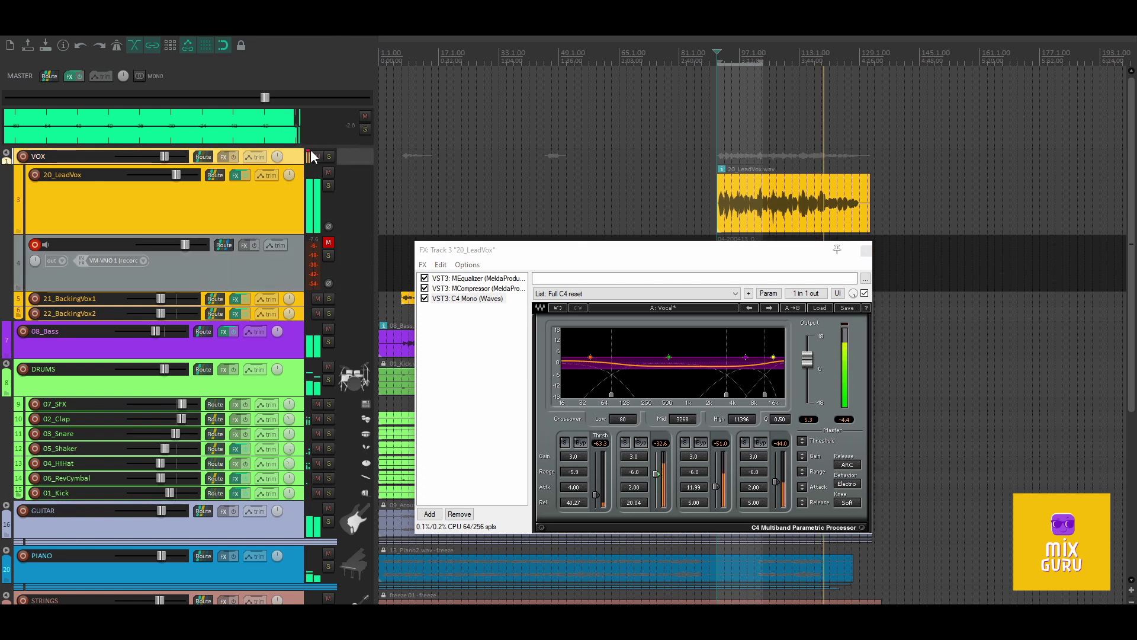